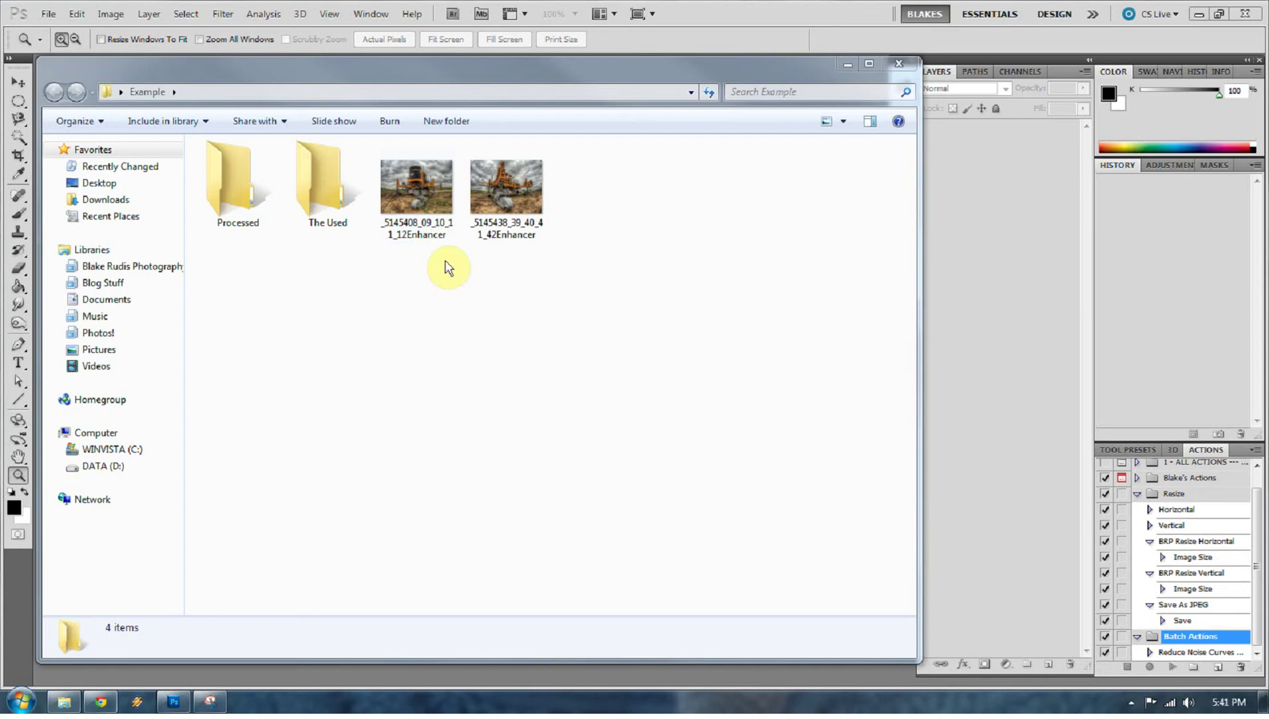
- Open the first photo and move its document window toward the workspace centre
double_click(410, 191)
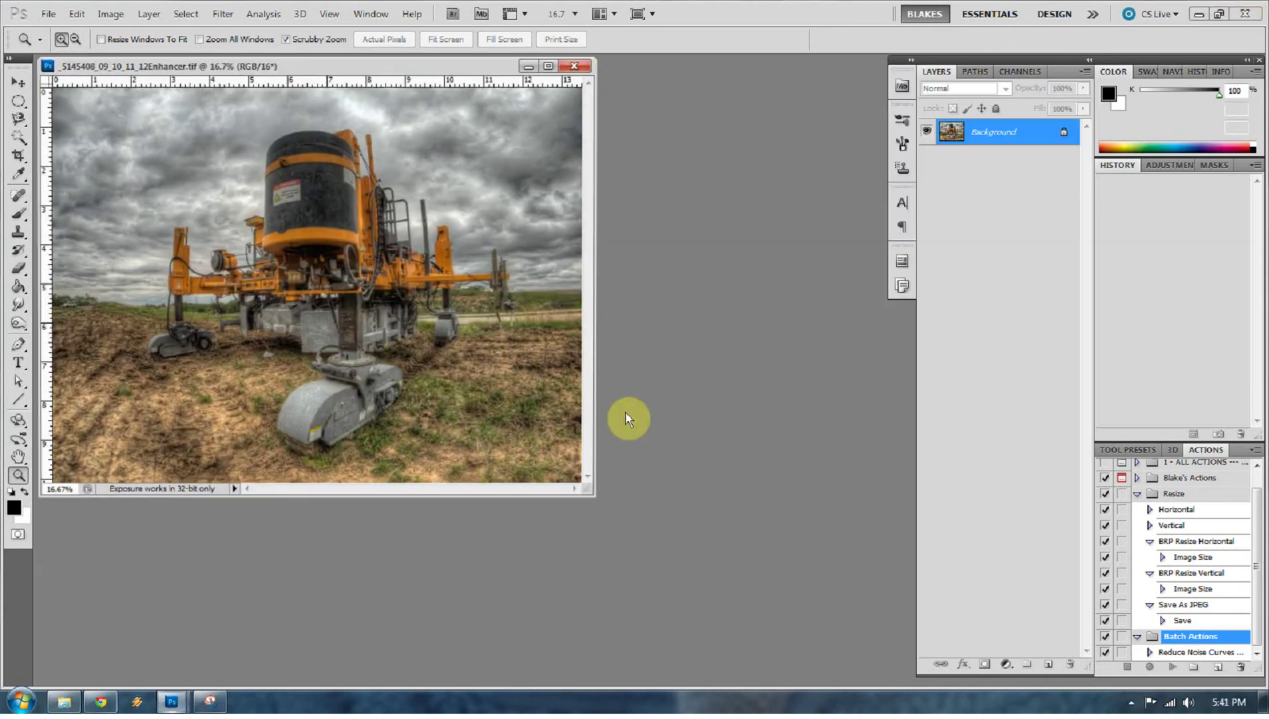
click(425, 64)
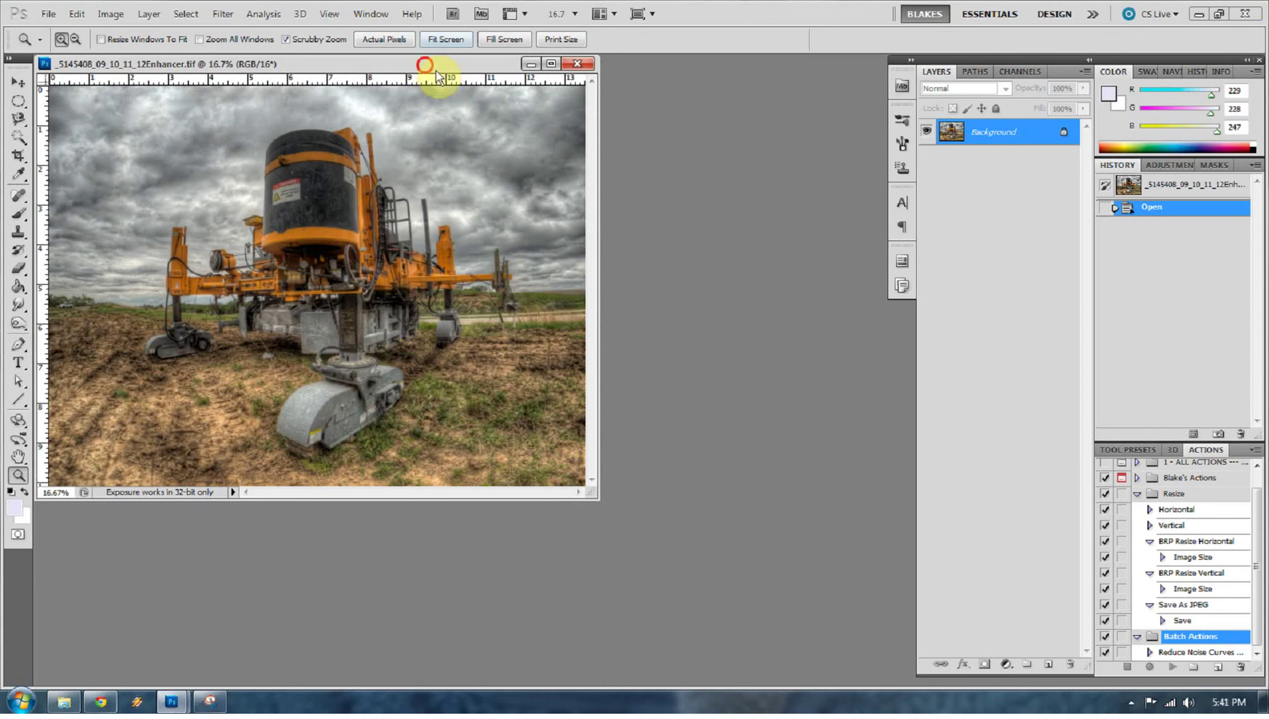
drag(438, 71, 565, 132)
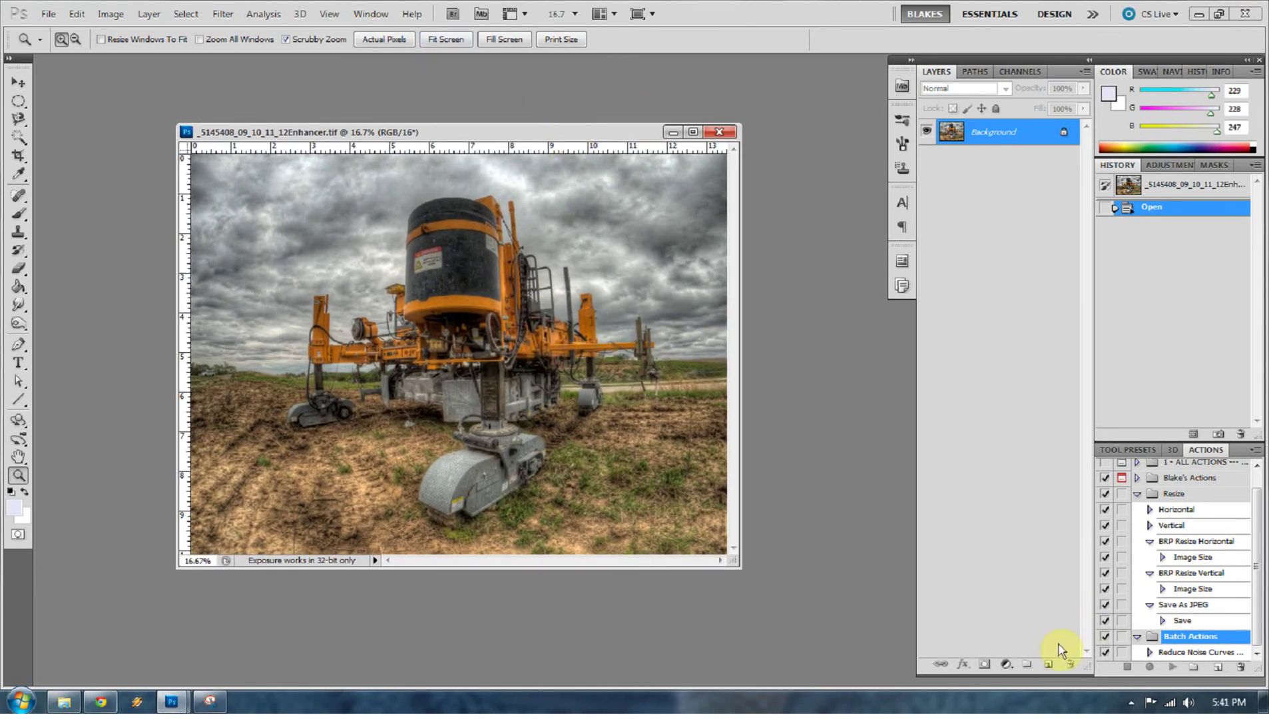
drag(1145, 639, 1127, 662)
- Separate the Actions panel from the dock, place it under History, and make it taller
drag(902, 160, 909, 198)
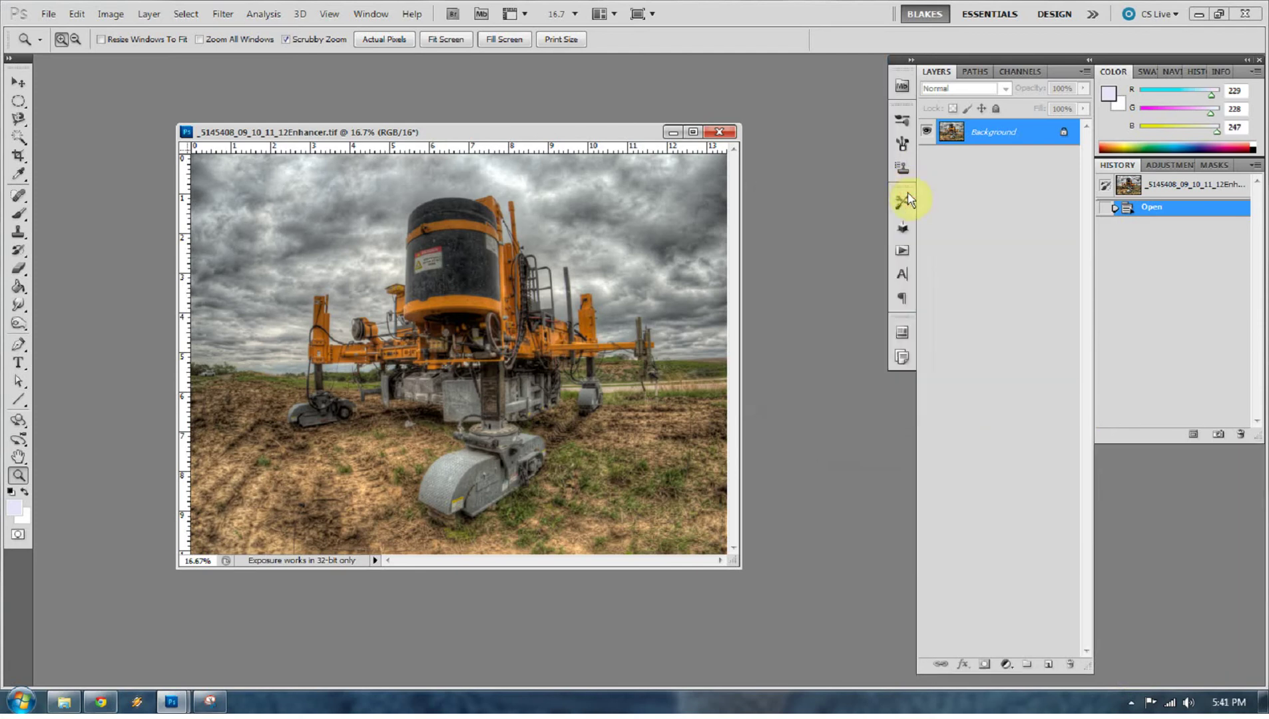
drag(902, 260, 1136, 454)
click(1144, 475)
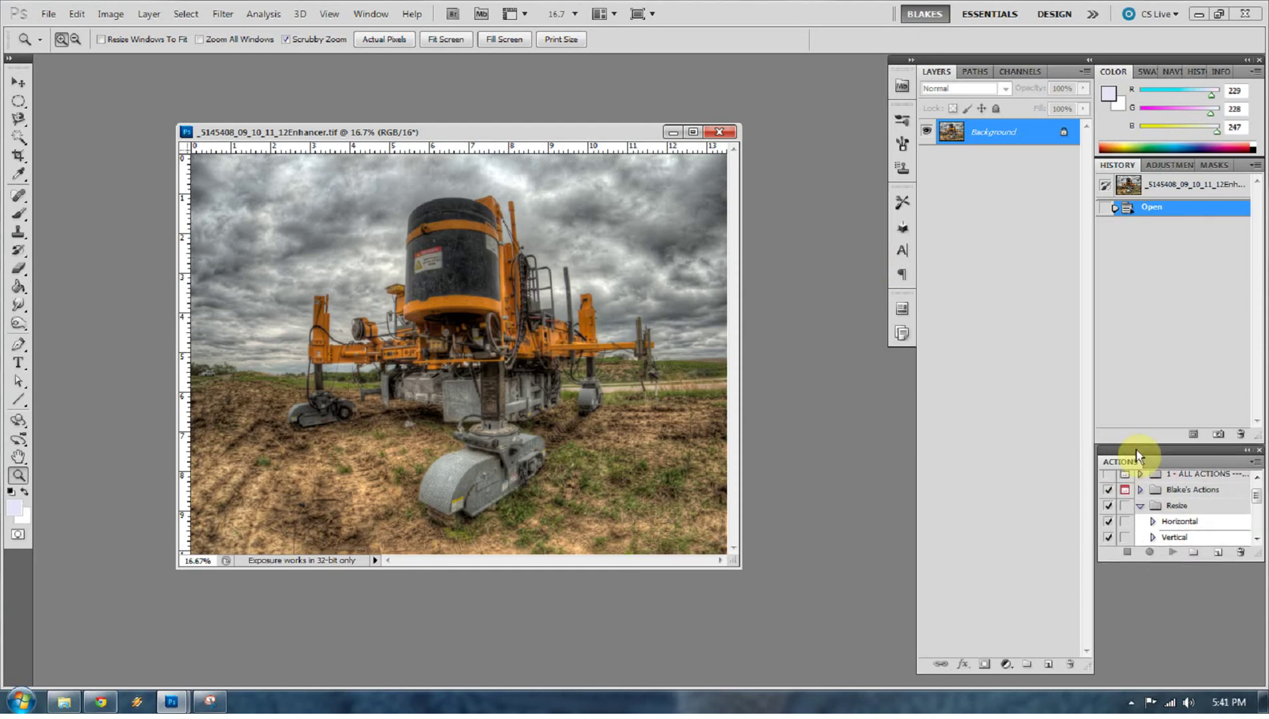
drag(1256, 559, 1250, 665)
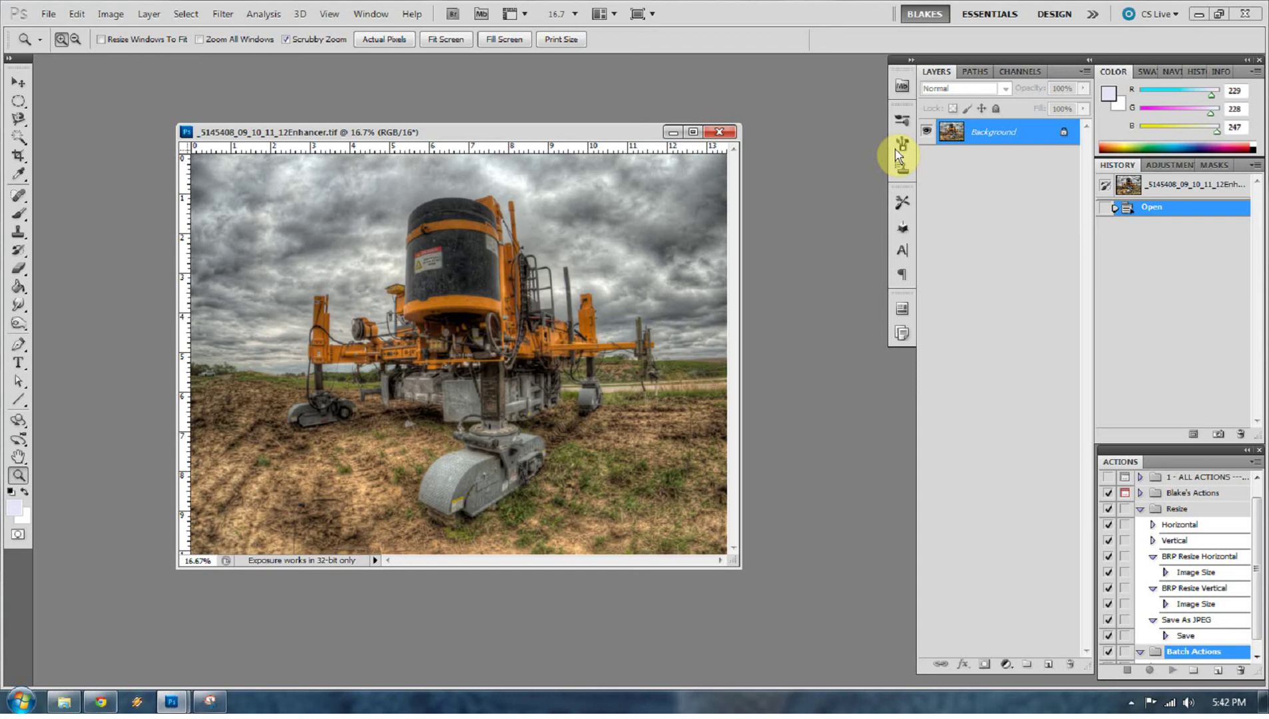
click(370, 16)
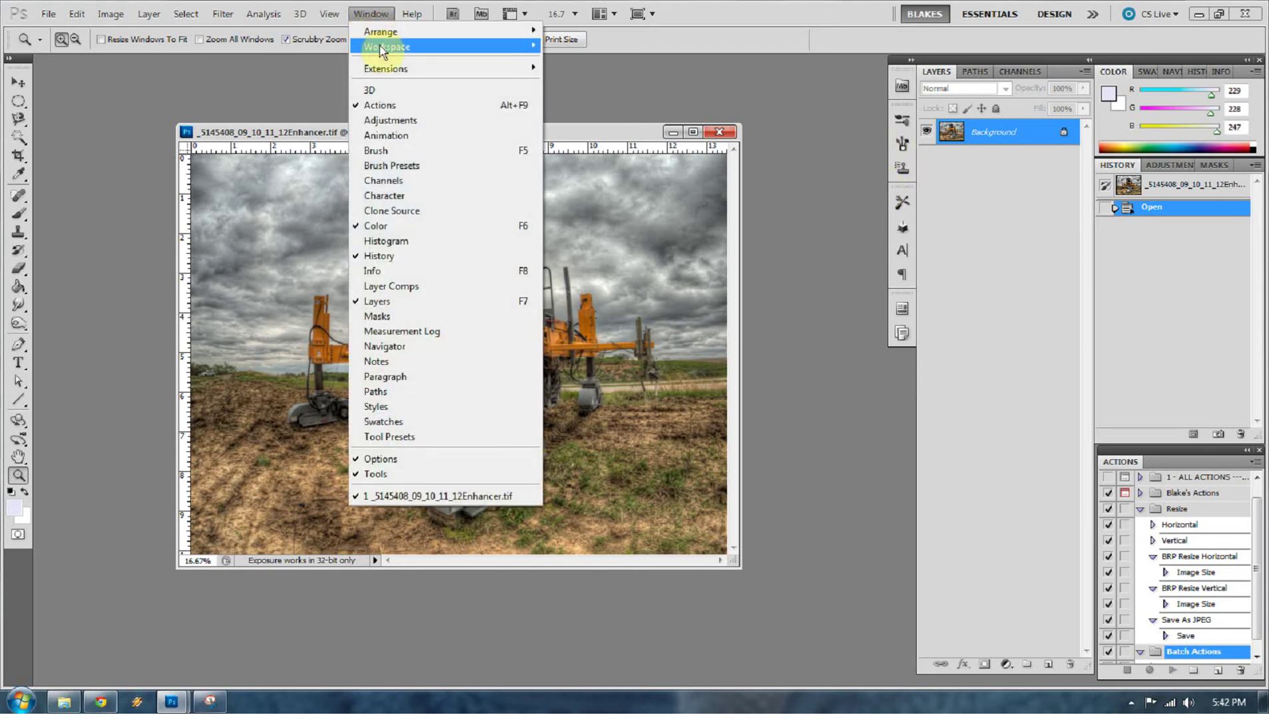
mouse_move(379, 46)
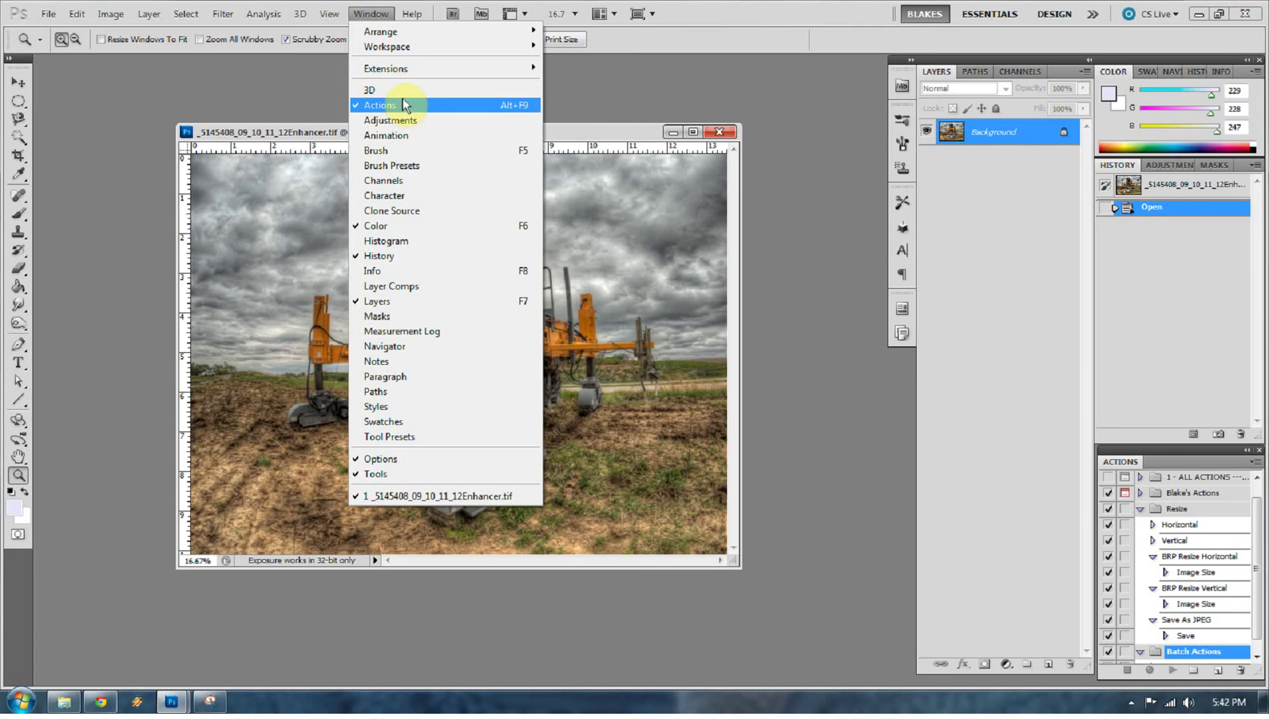
click(824, 307)
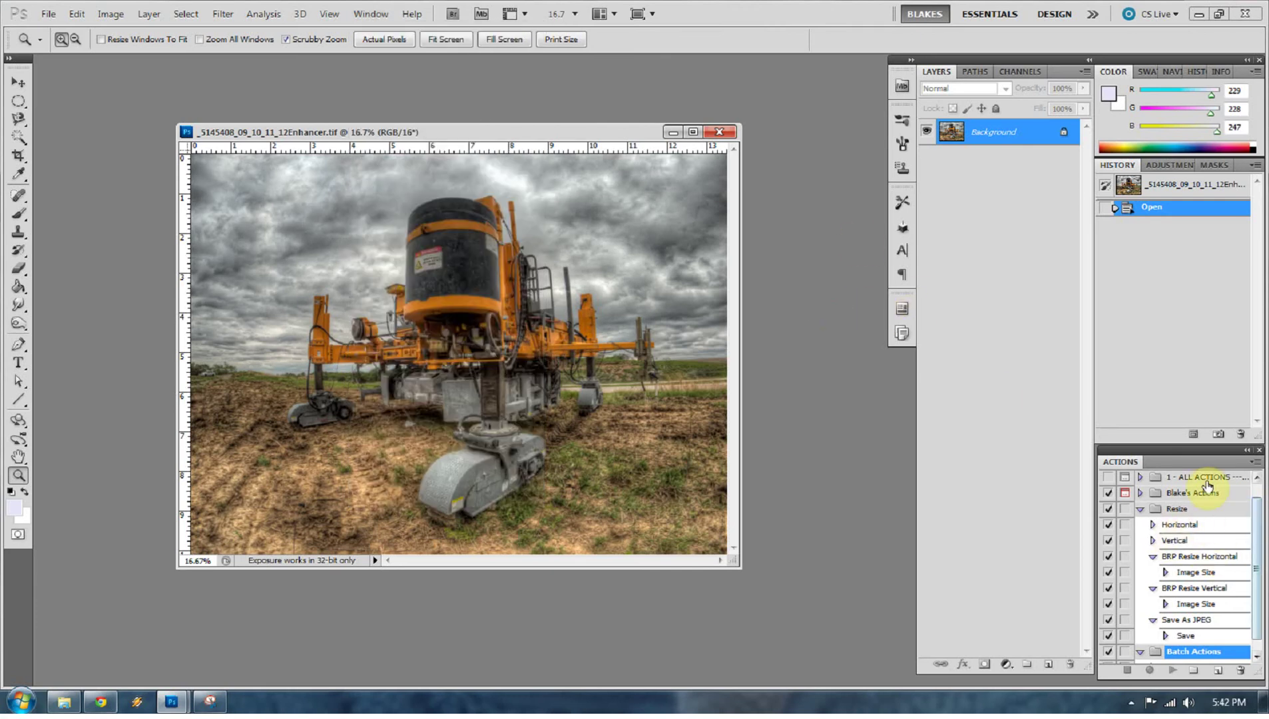
scroll(1255, 519, down, 1)
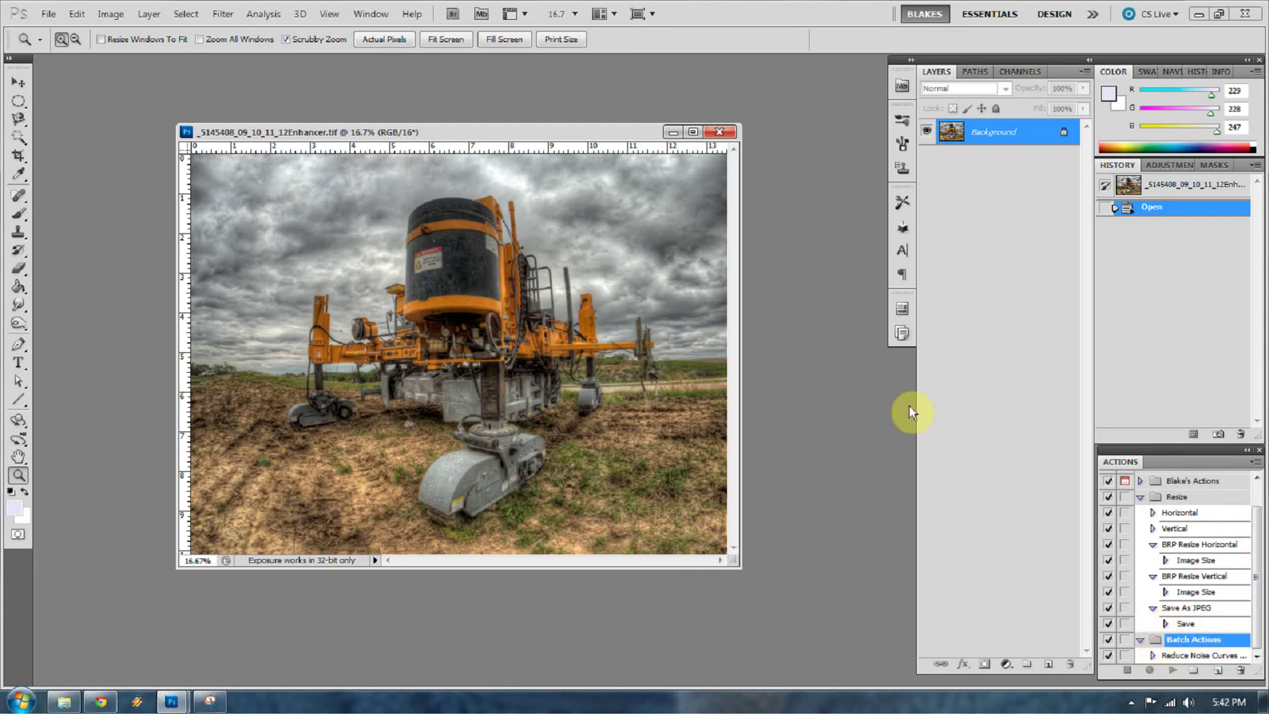
- Create an action named 'Example For Batch' in the Batch Actions set and begin recording
click(1216, 673)
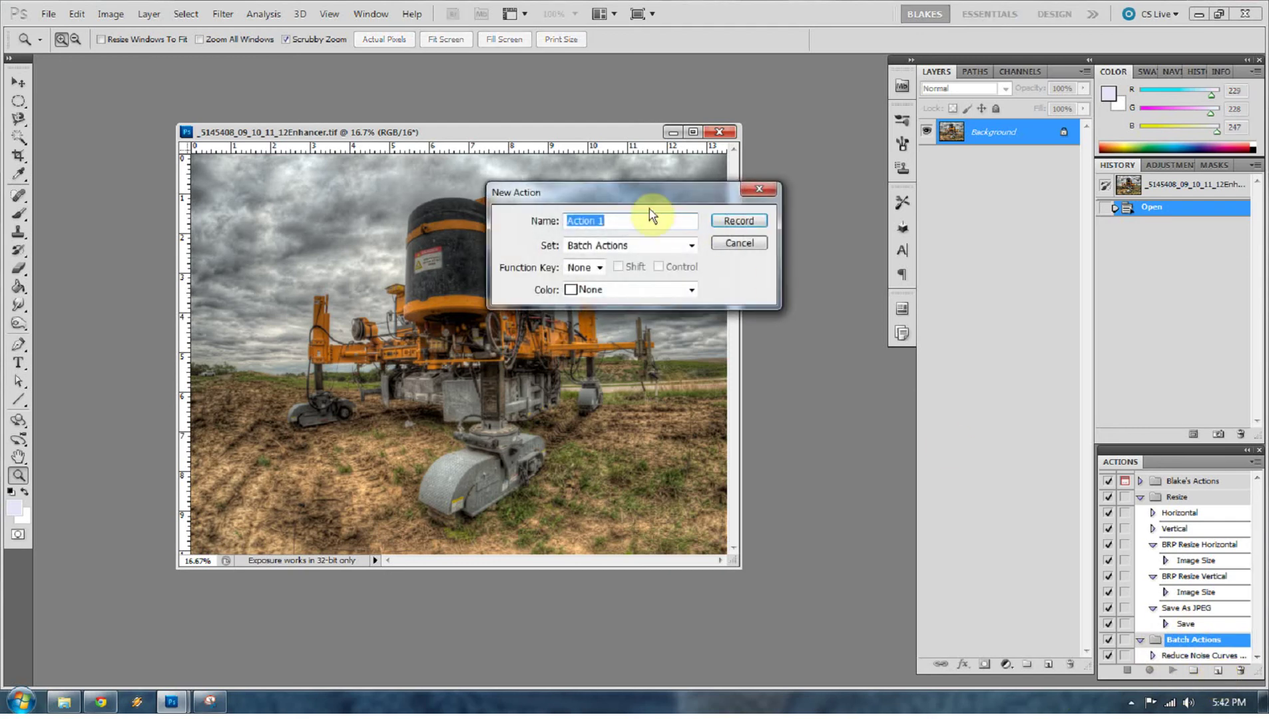
text(Example For Batch)
click(760, 224)
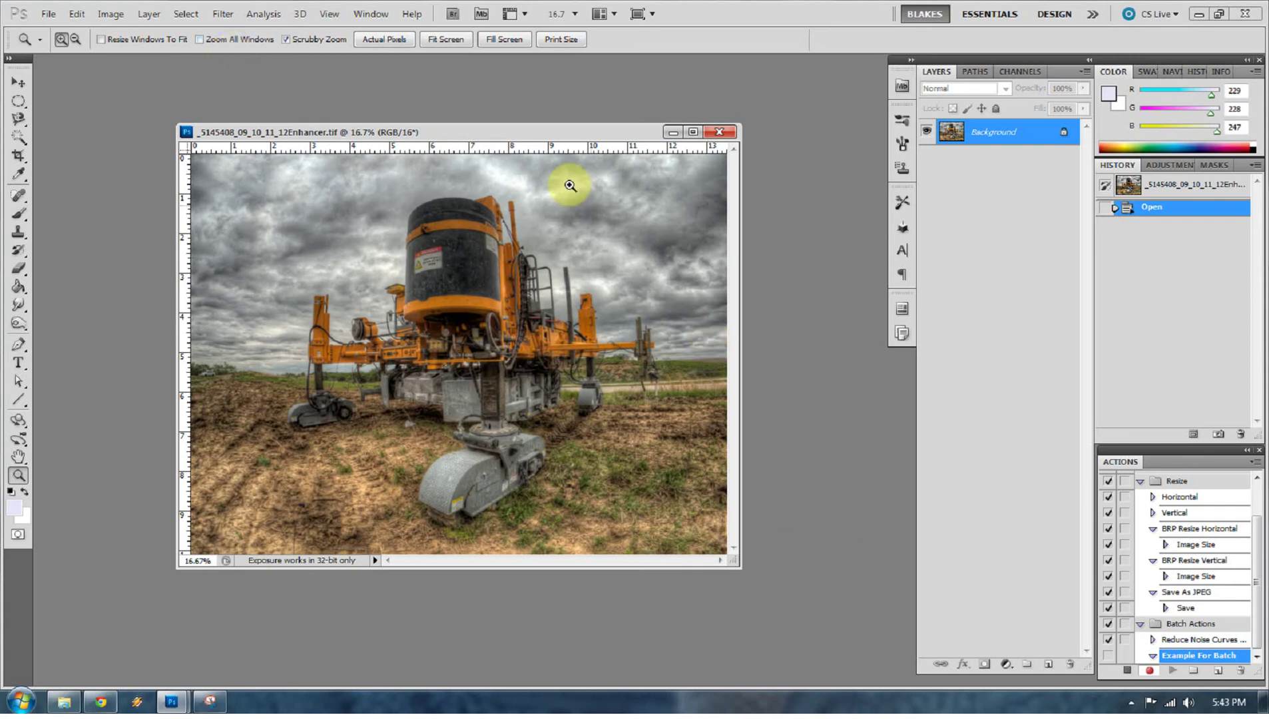
- Apply Dust & Scratches with Radius 1 and Threshold 0
click(225, 15)
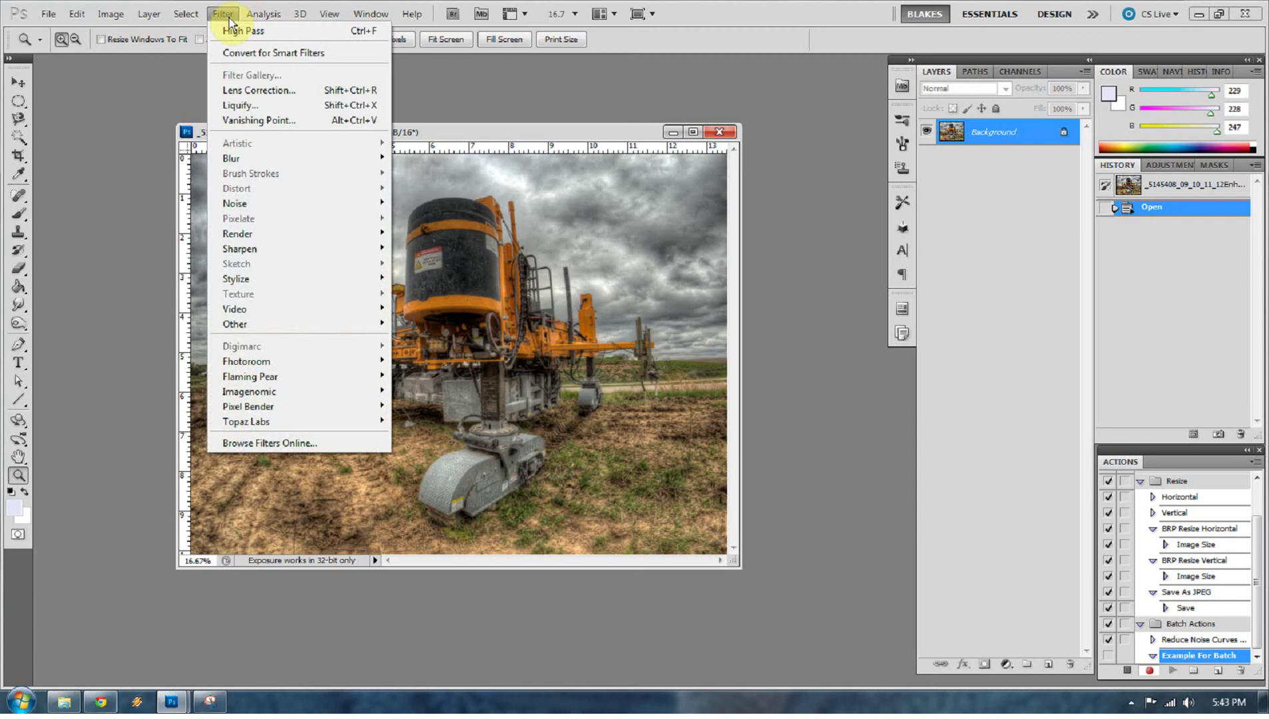
mouse_move(265, 205)
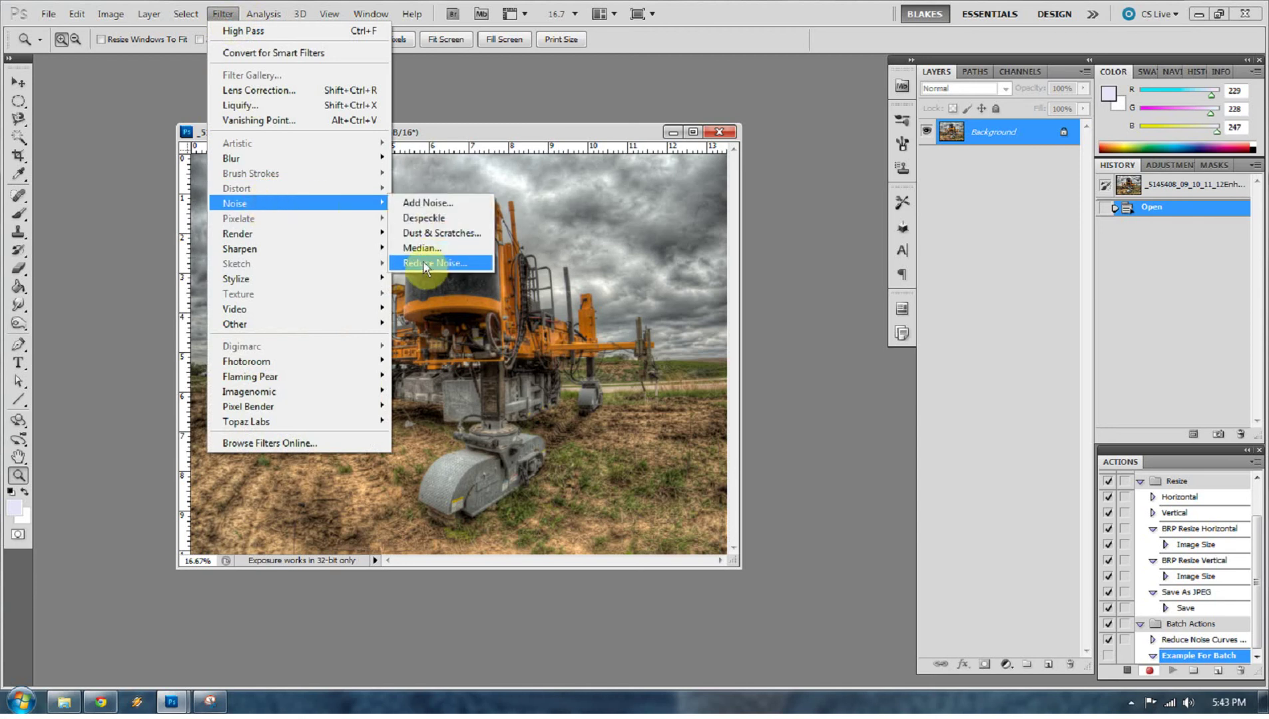
click(420, 234)
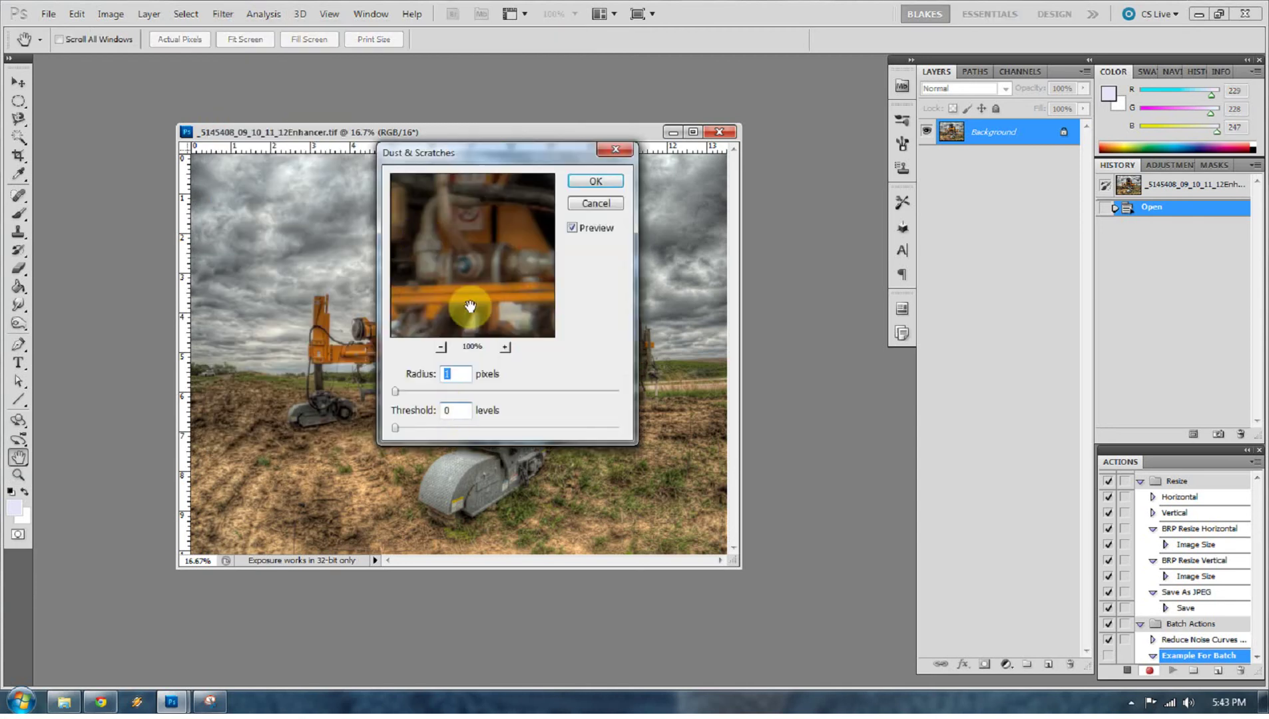
click(590, 186)
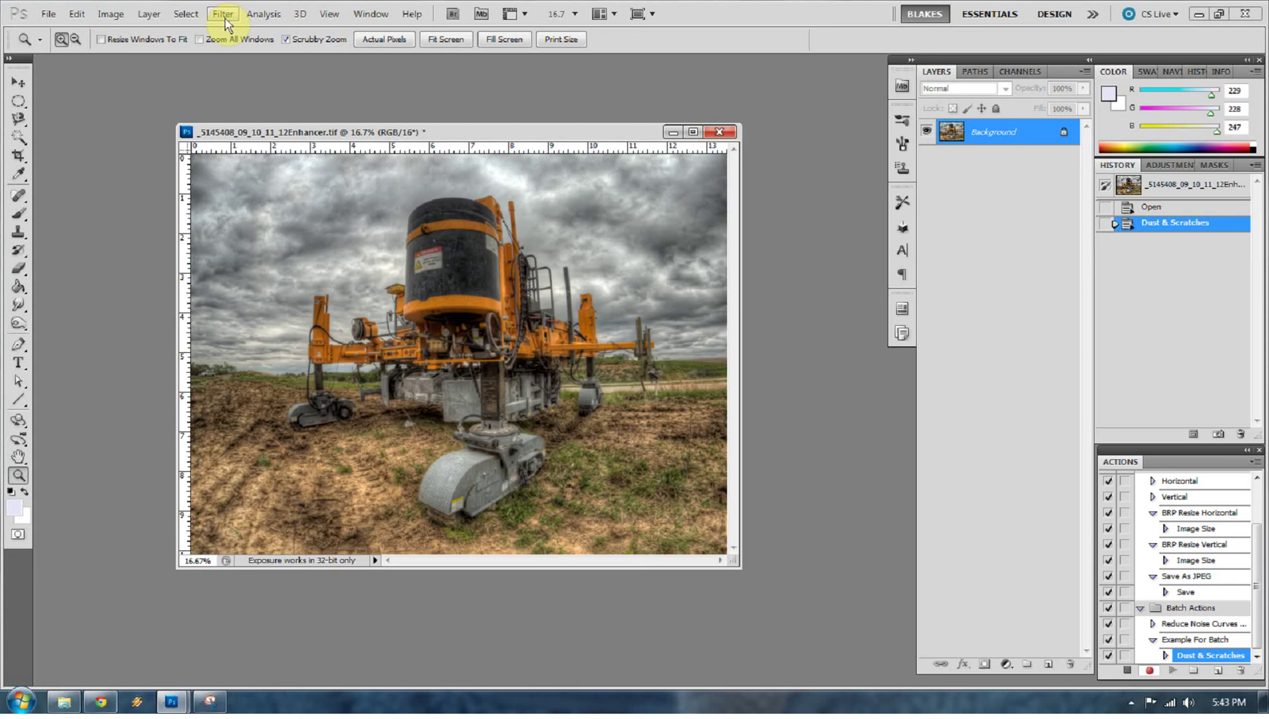
- Apply Reduce Noise with a higher Sharpen Details amount
click(225, 18)
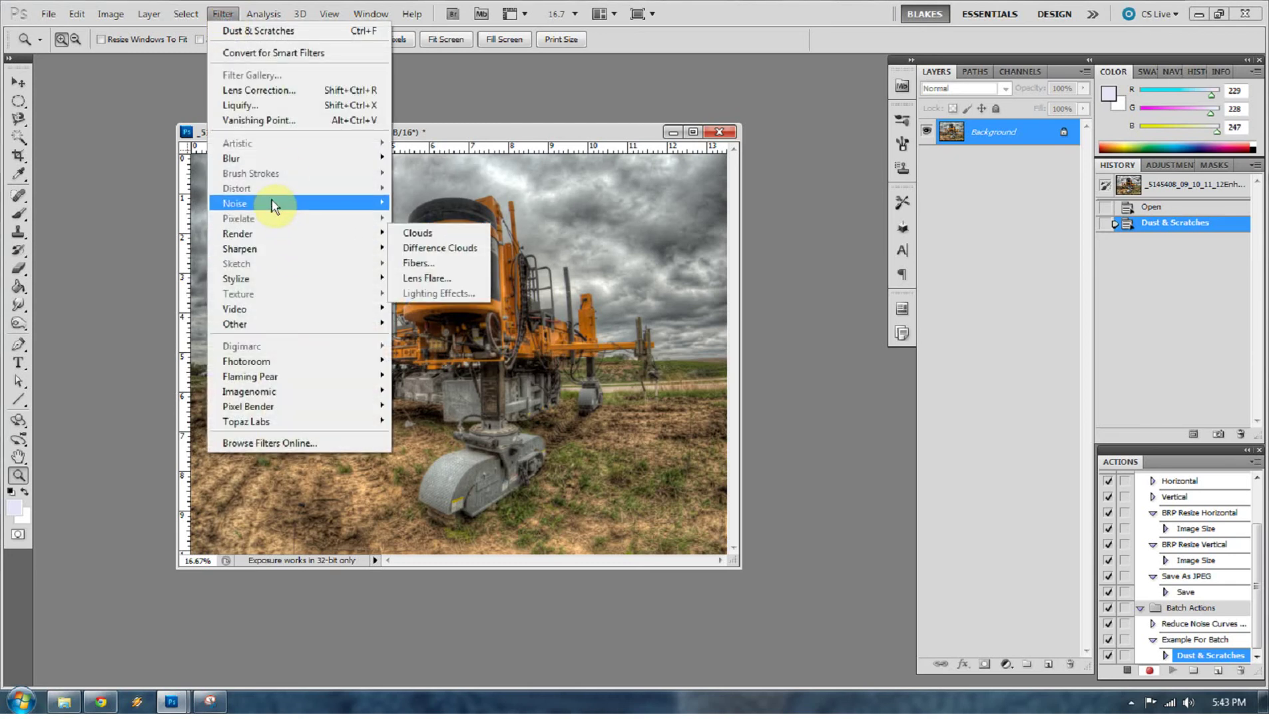
mouse_move(303, 203)
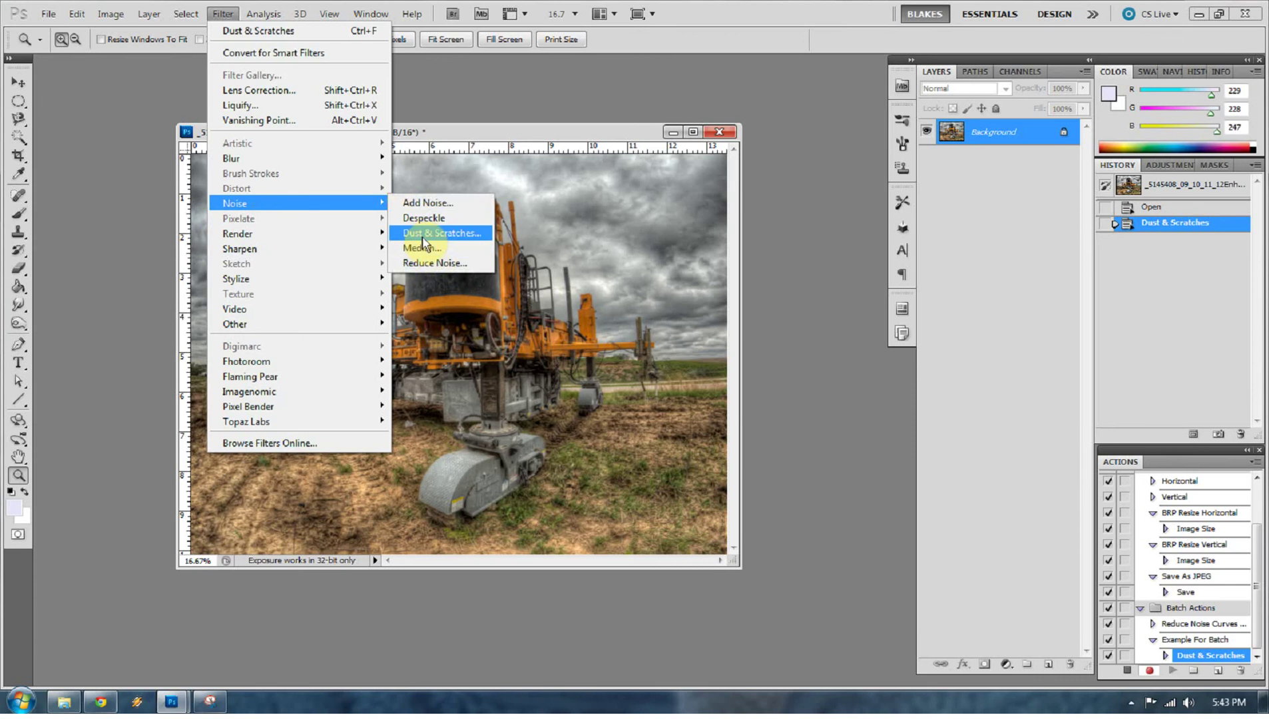
click(430, 264)
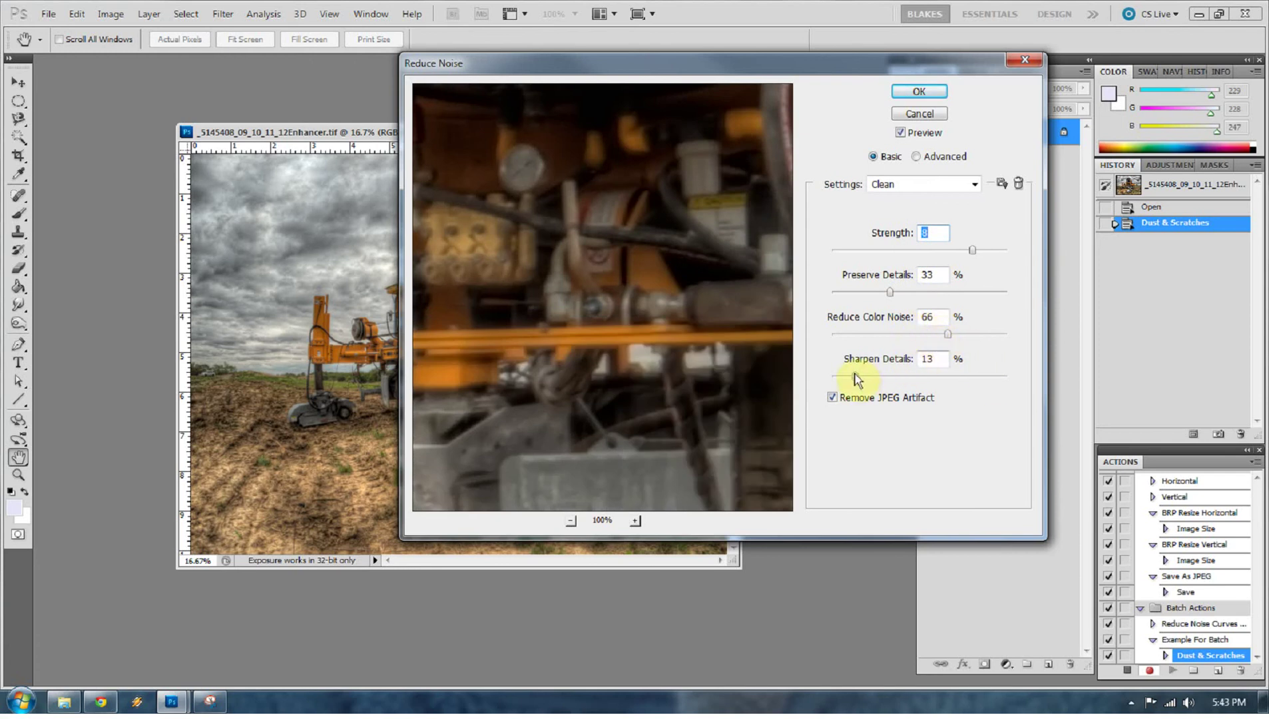
drag(856, 377, 880, 387)
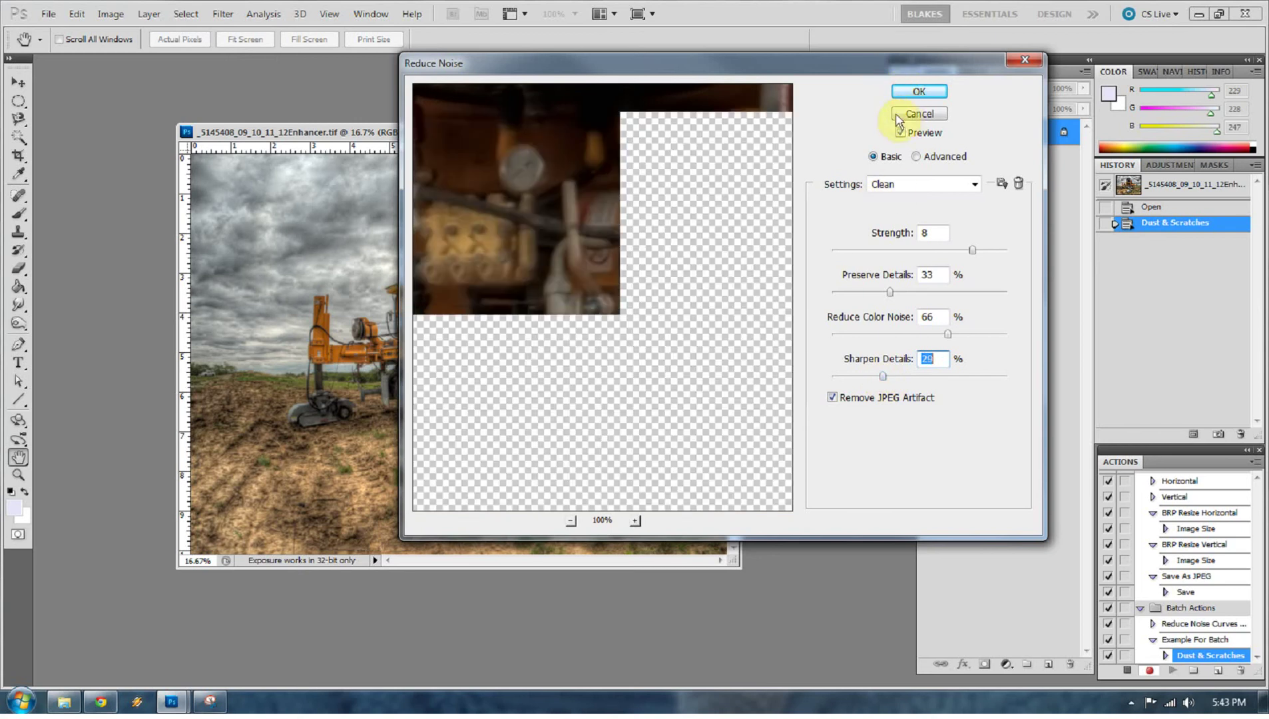
click(901, 97)
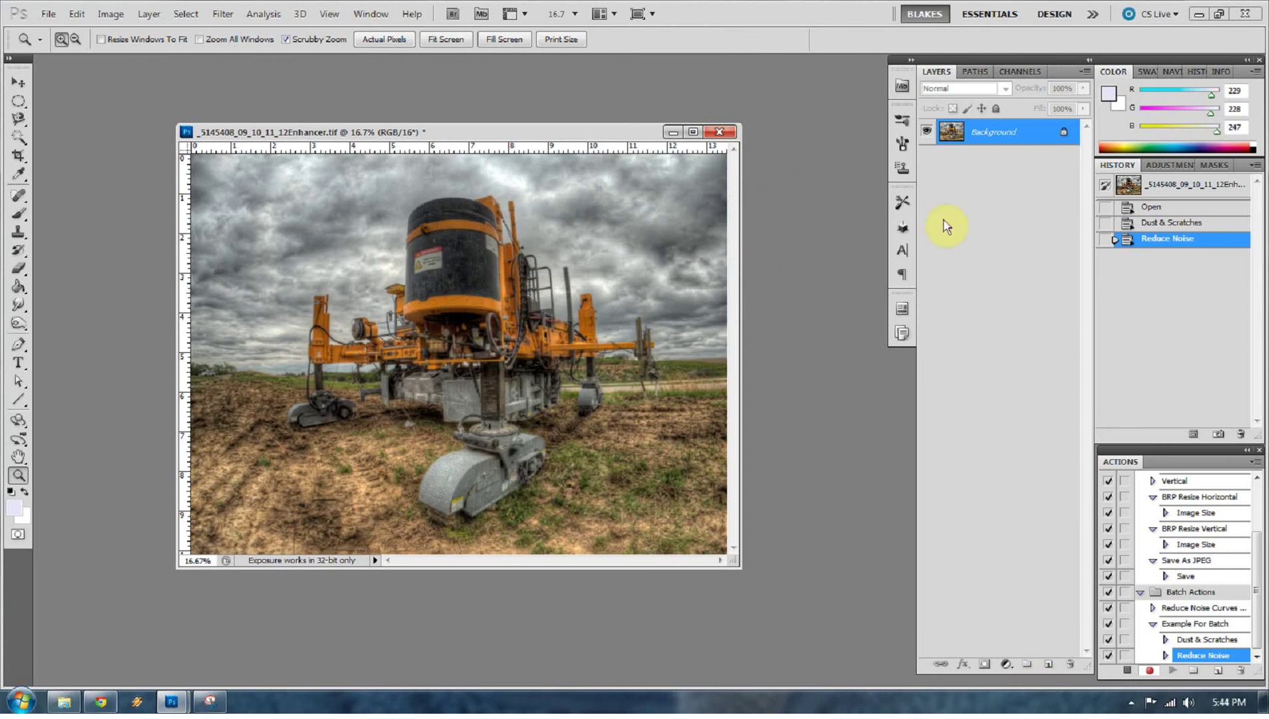
- Duplicate the photo to Layer 1, apply High Pass at radius 4.1, and blend it in Soft Light
key(ctrl+j)
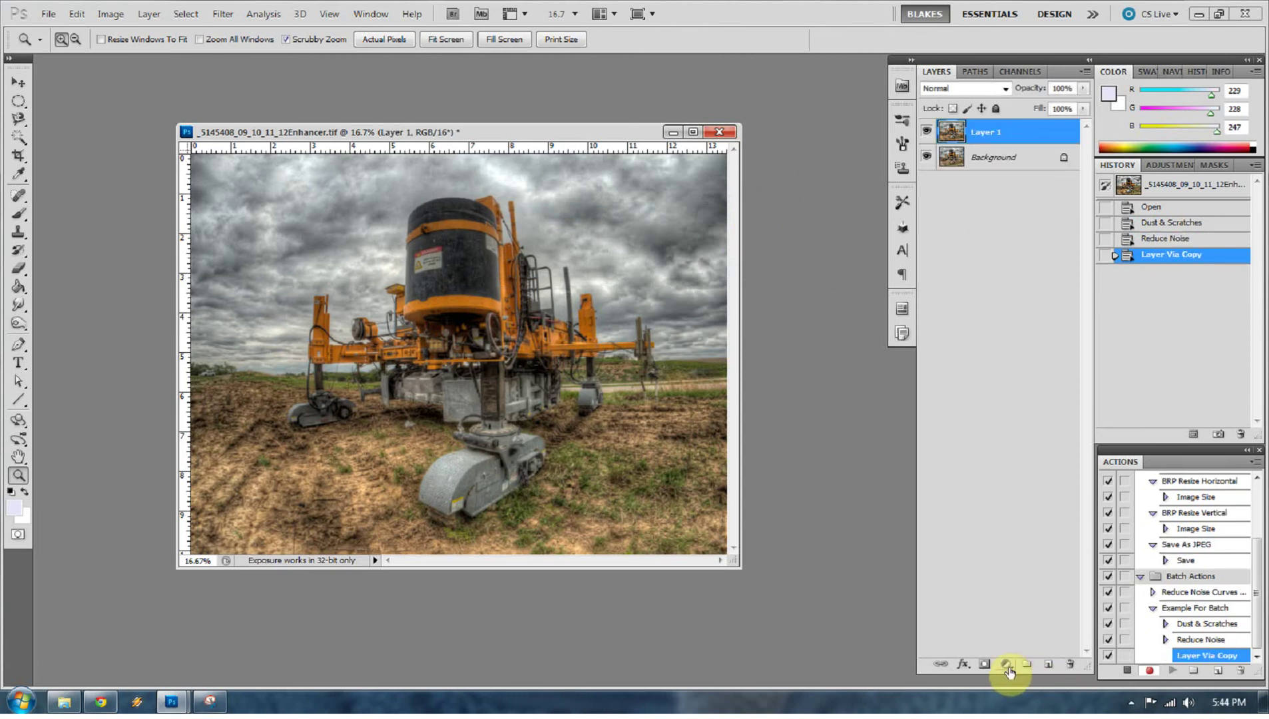
click(221, 15)
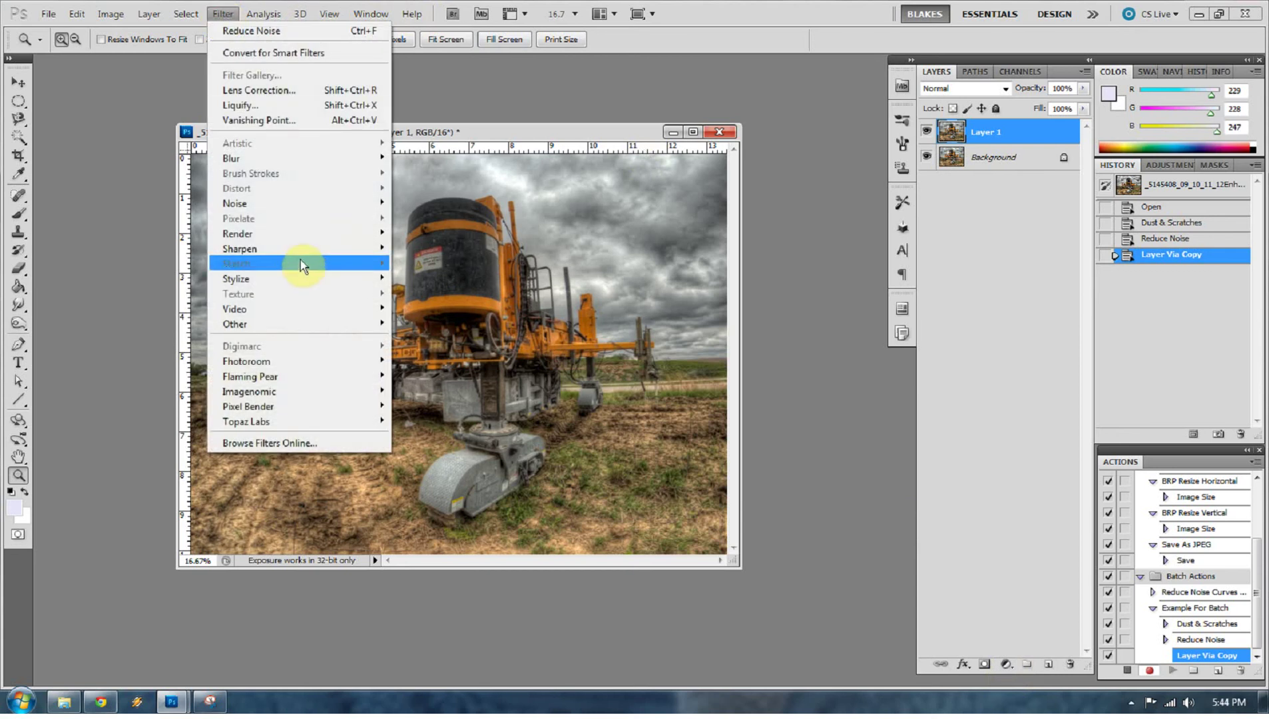
mouse_move(297, 241)
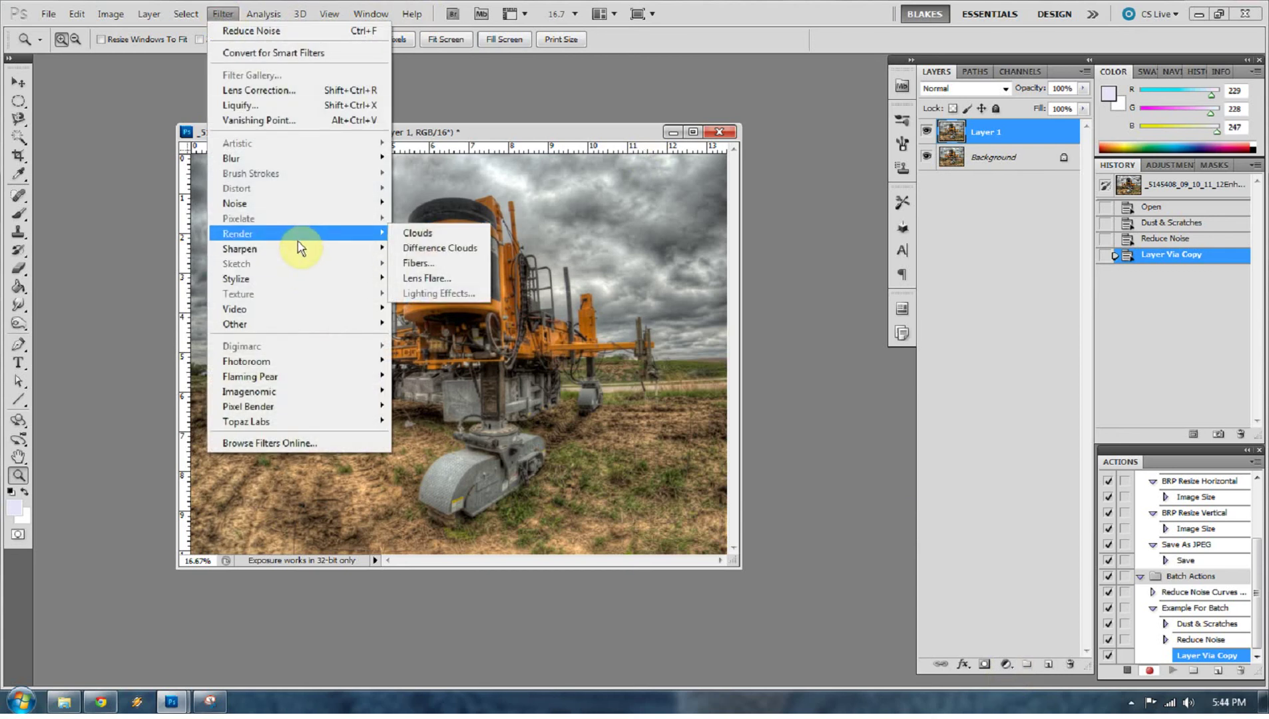
mouse_move(305, 323)
click(415, 345)
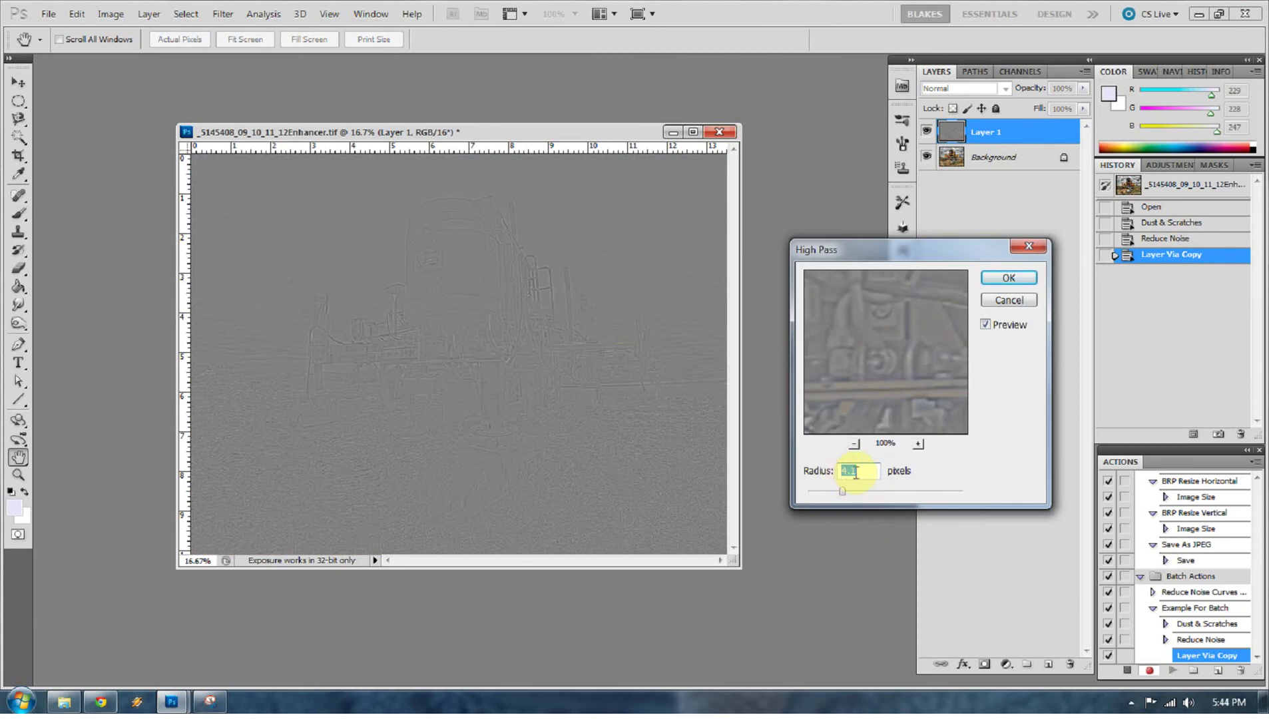
click(1007, 279)
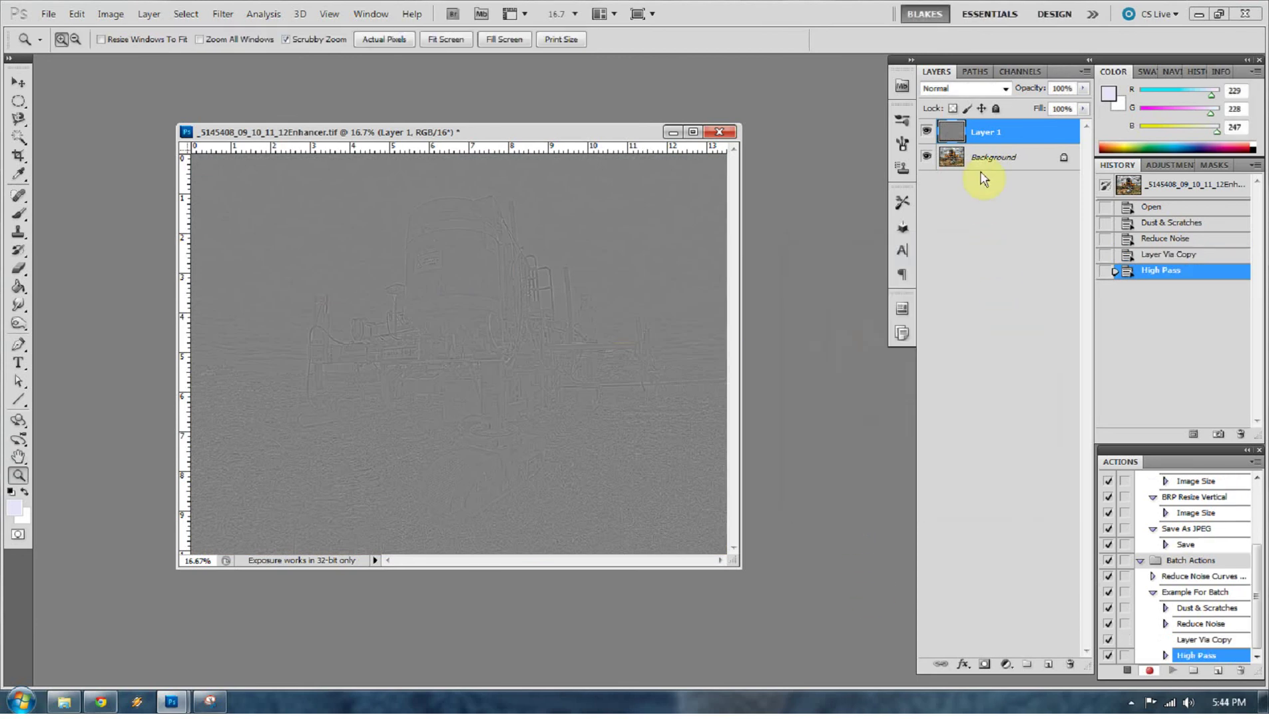
click(1004, 93)
click(943, 311)
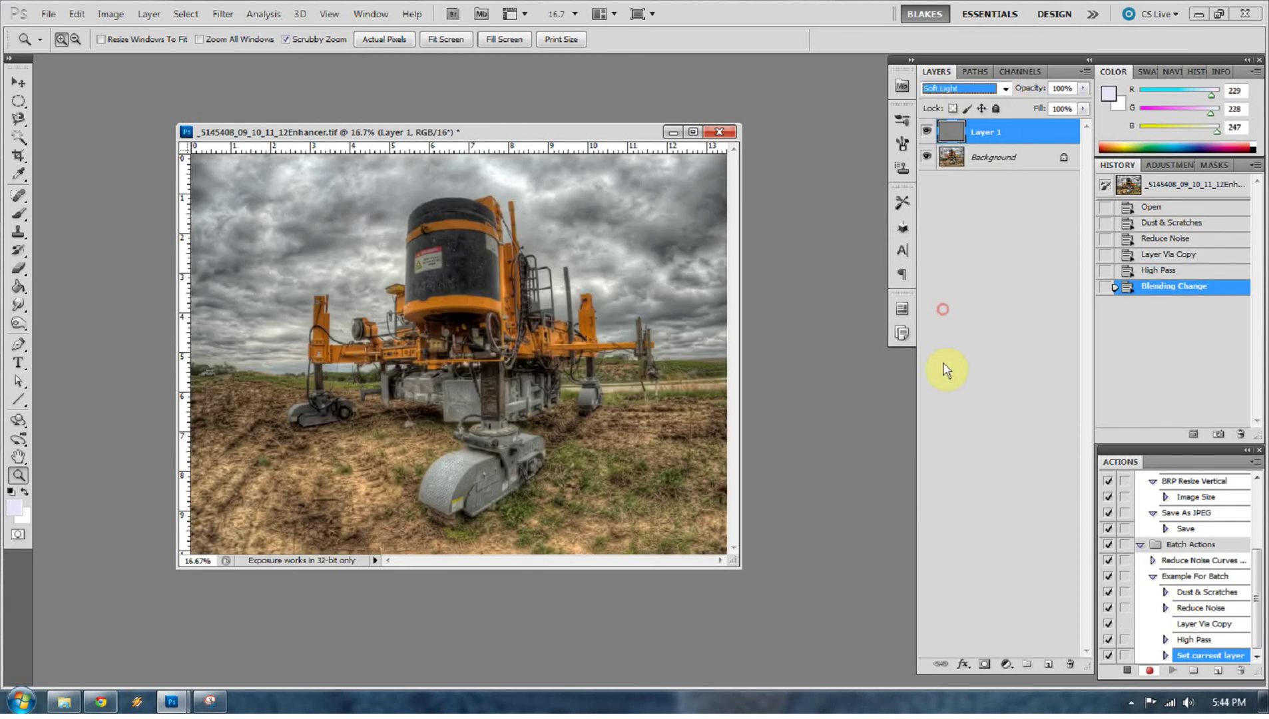
- Add Levels 1 and Curves 1 adjustment layers on top of Layer 1
click(1008, 665)
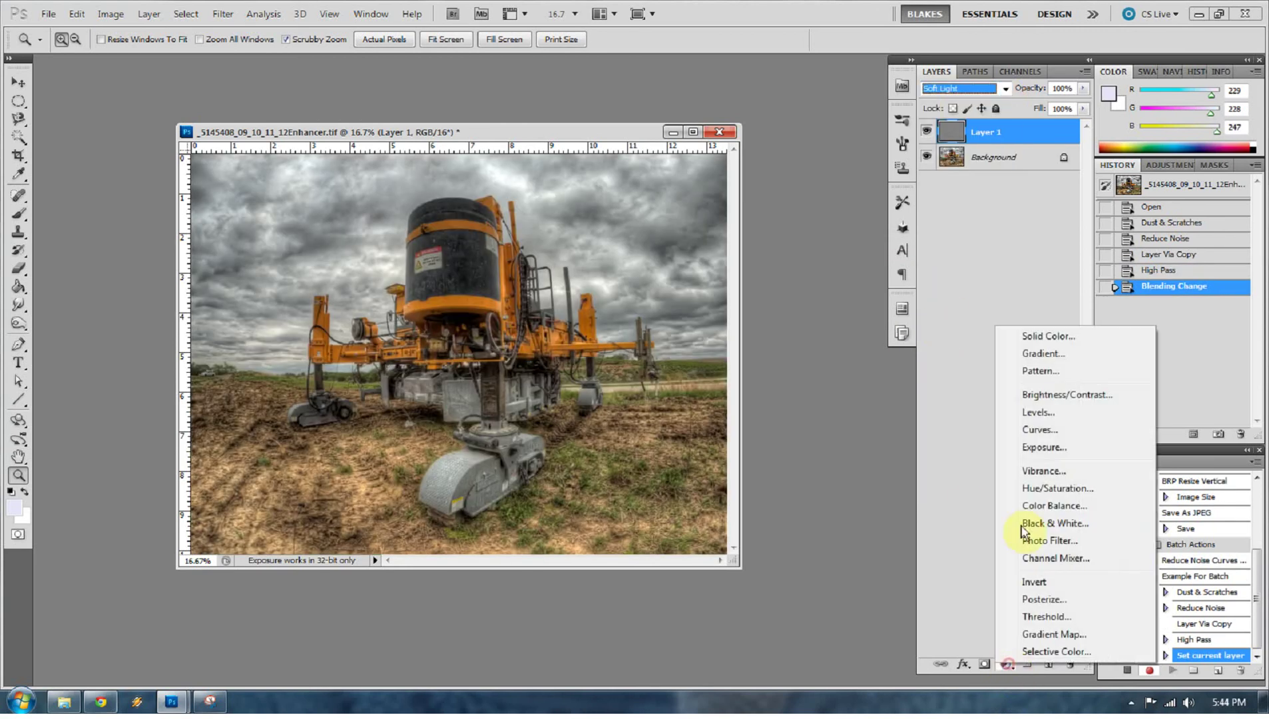
click(1047, 411)
click(998, 665)
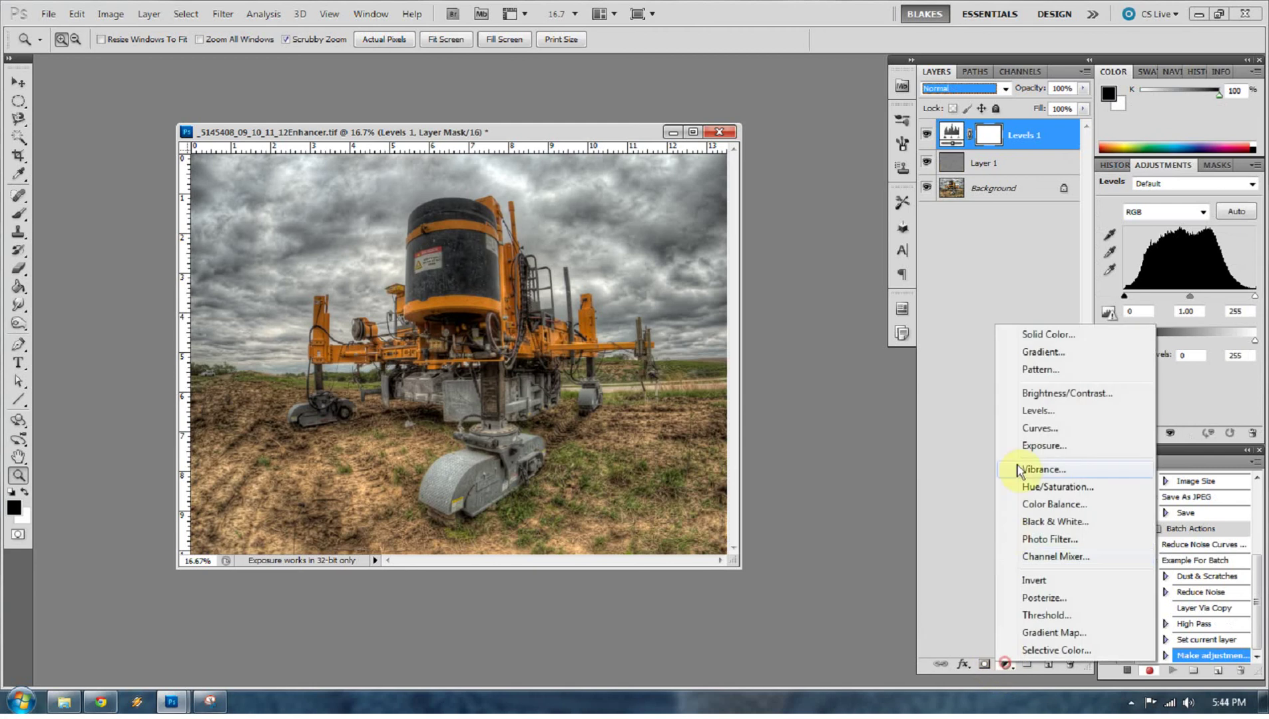
click(1031, 431)
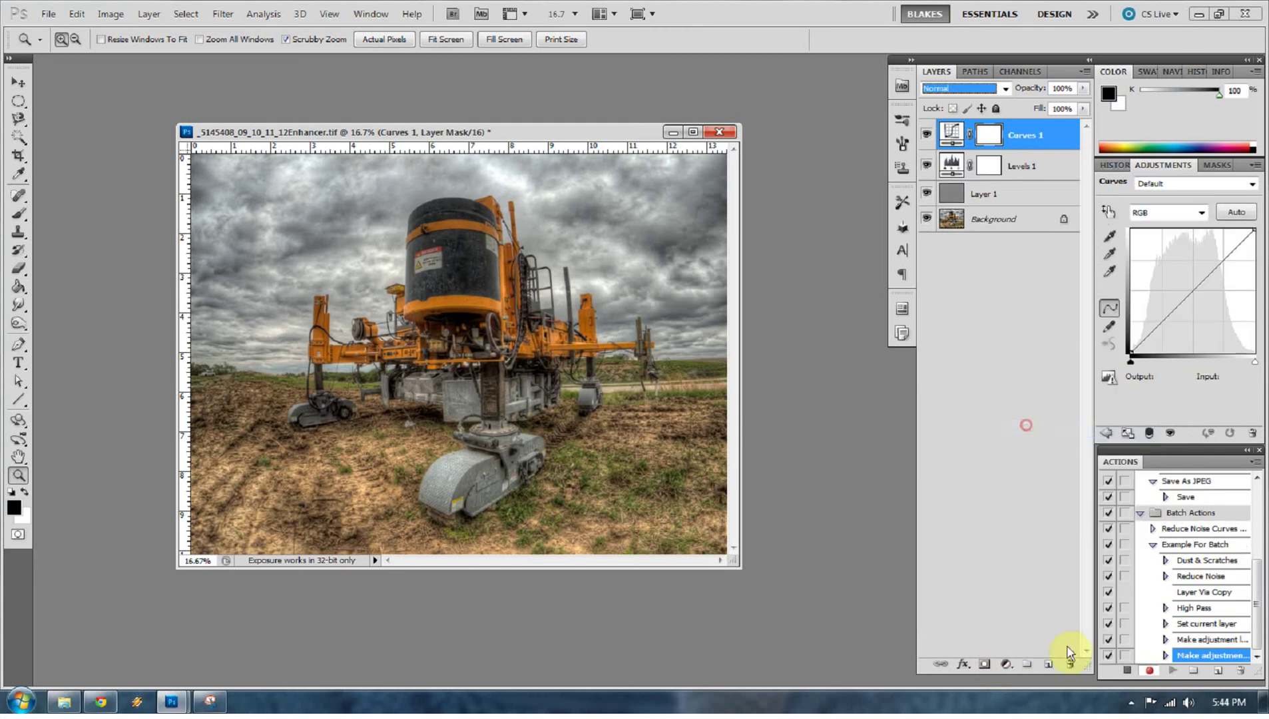
- Stop recording, then close the photo choosing No to saving changes
click(1125, 671)
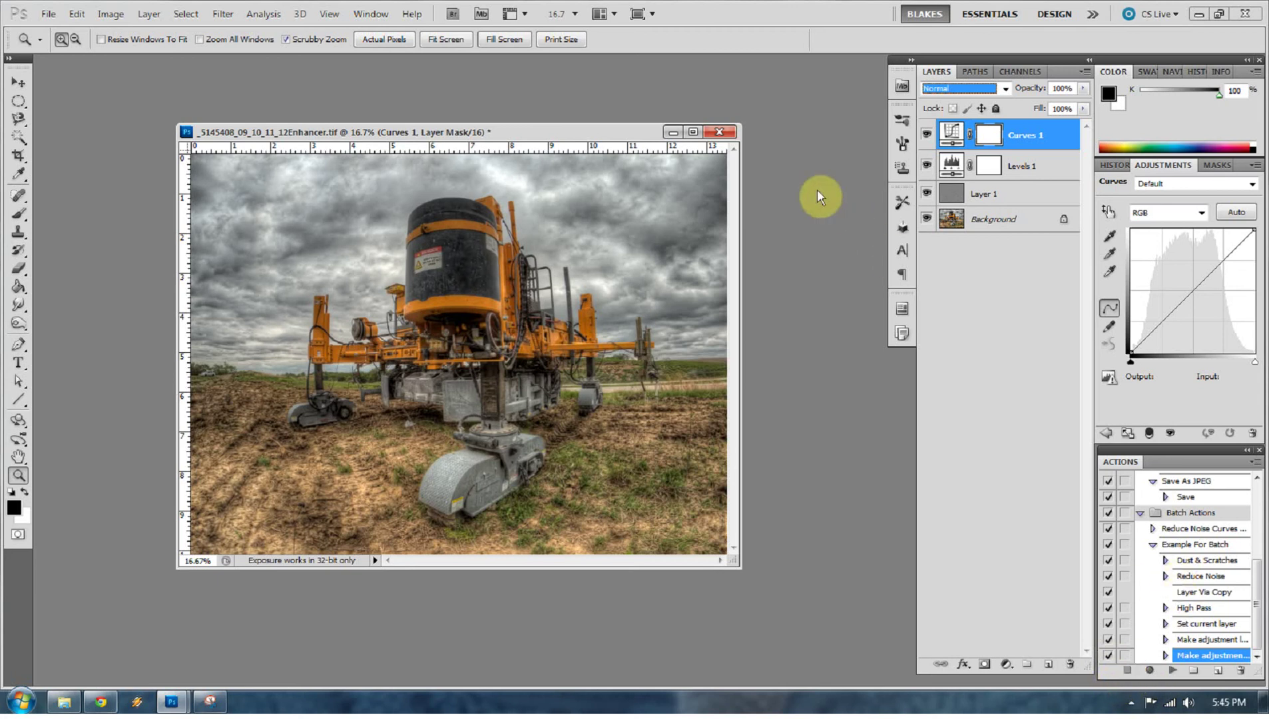
click(726, 133)
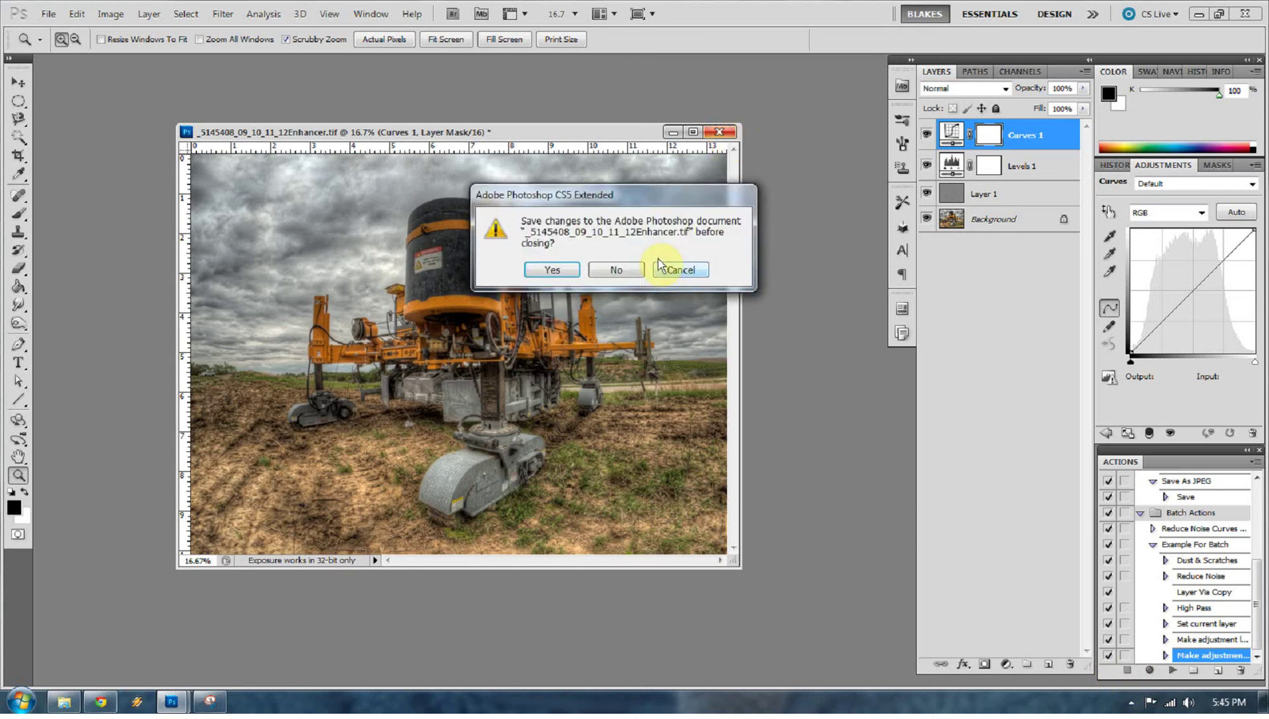
click(610, 281)
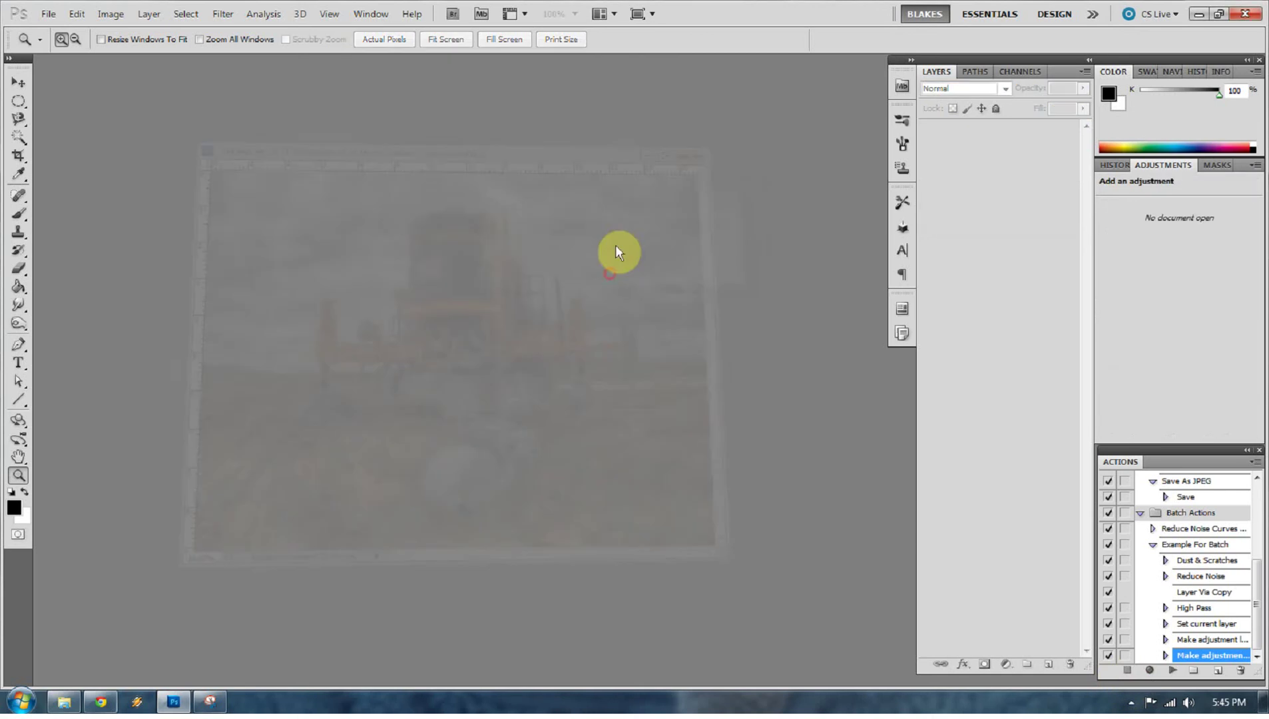
- Open File > Automate > Batch and select the Batch Actions set with the Example For Batch action
click(54, 14)
mouse_move(226, 384)
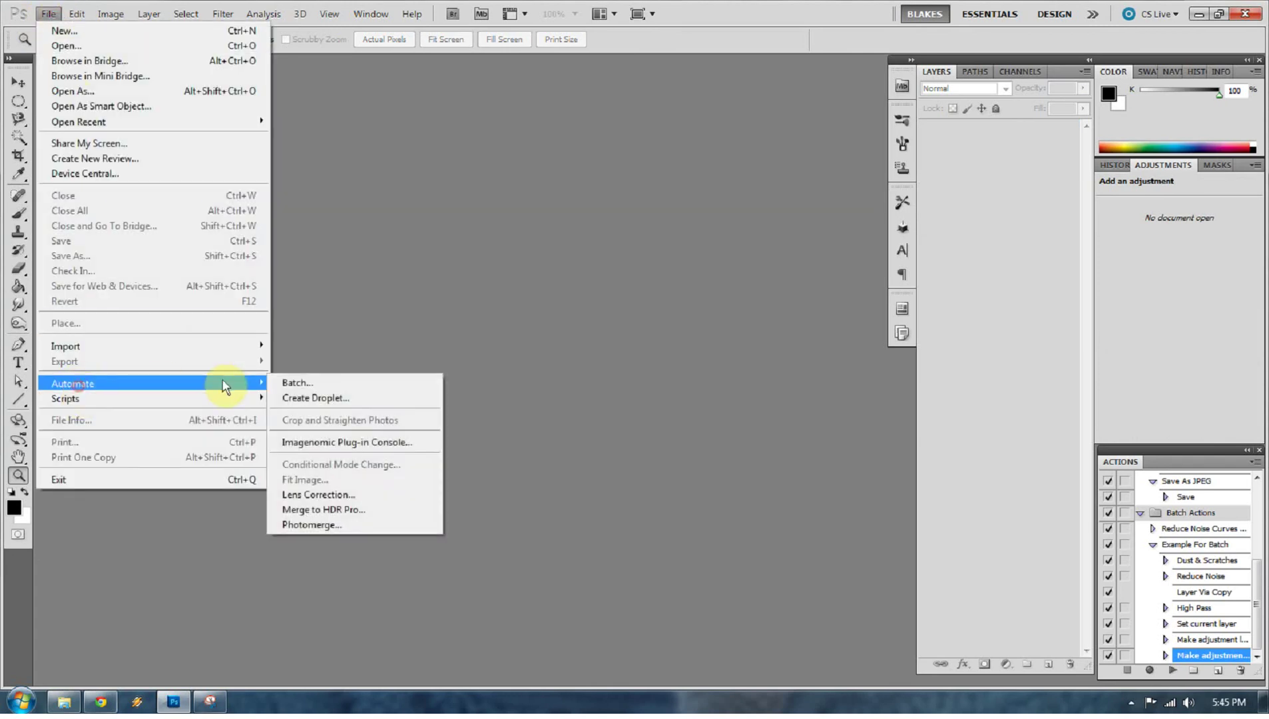
click(303, 383)
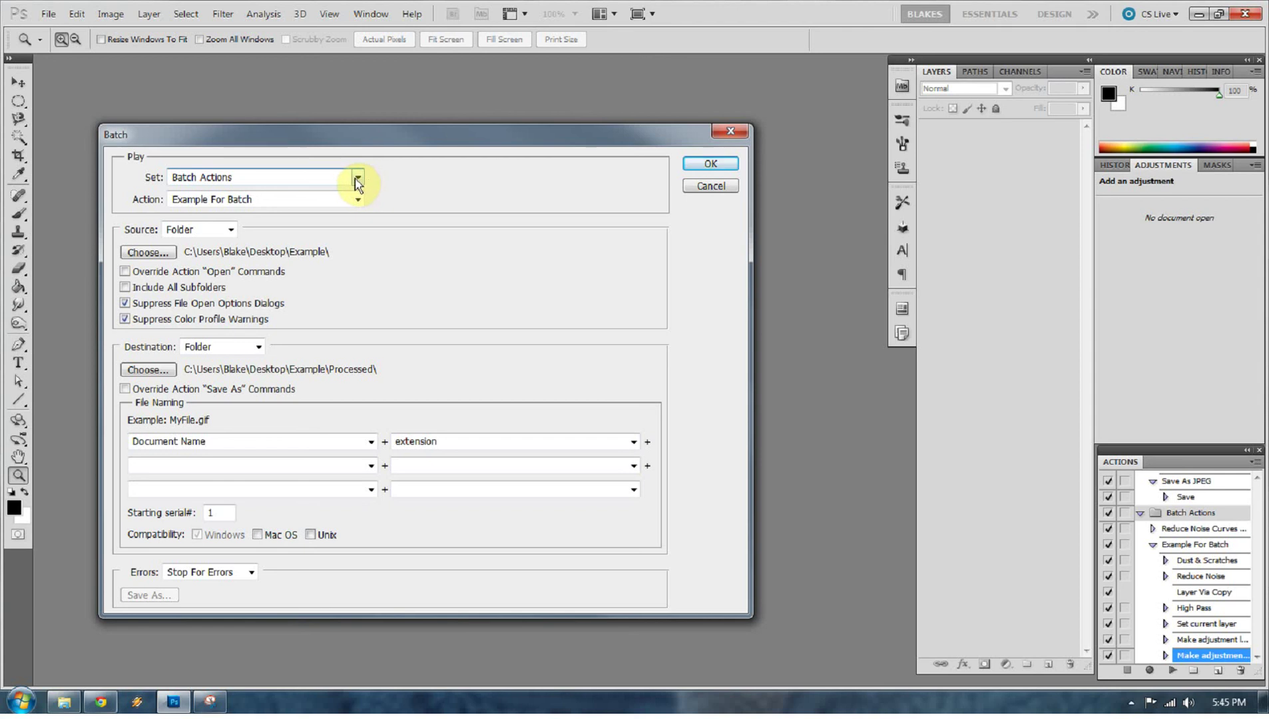
click(357, 178)
click(291, 242)
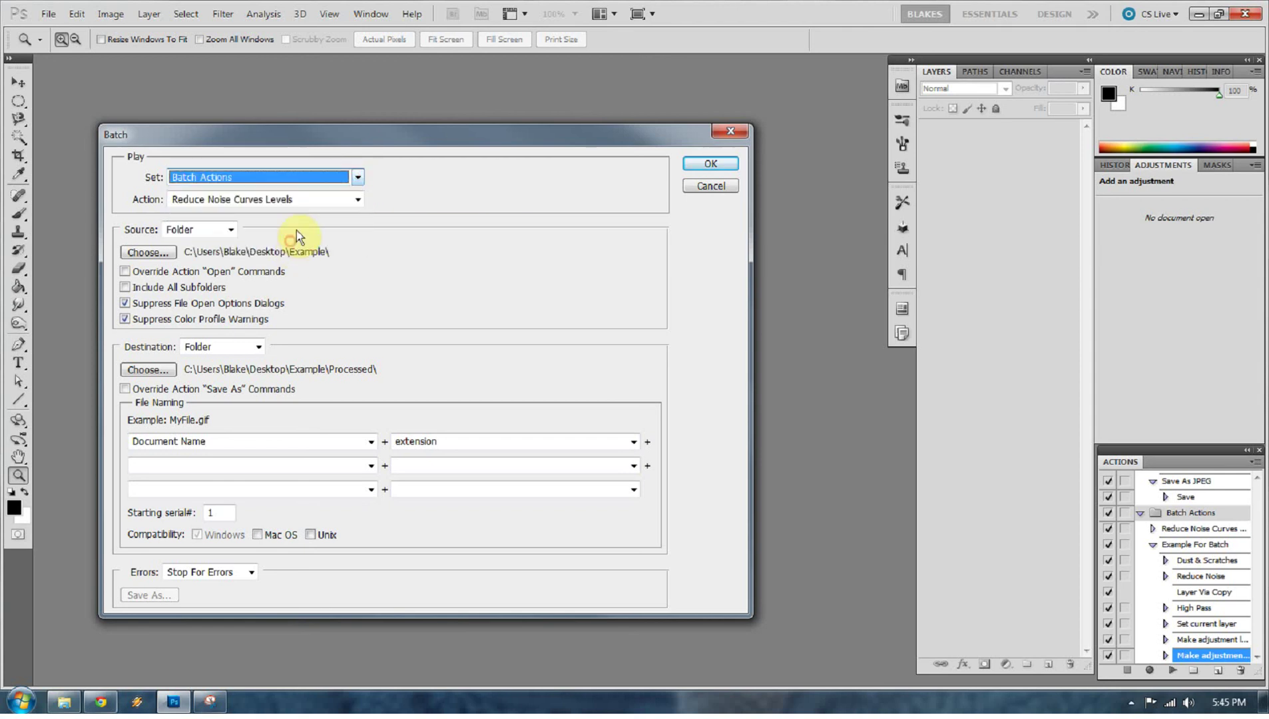
click(304, 202)
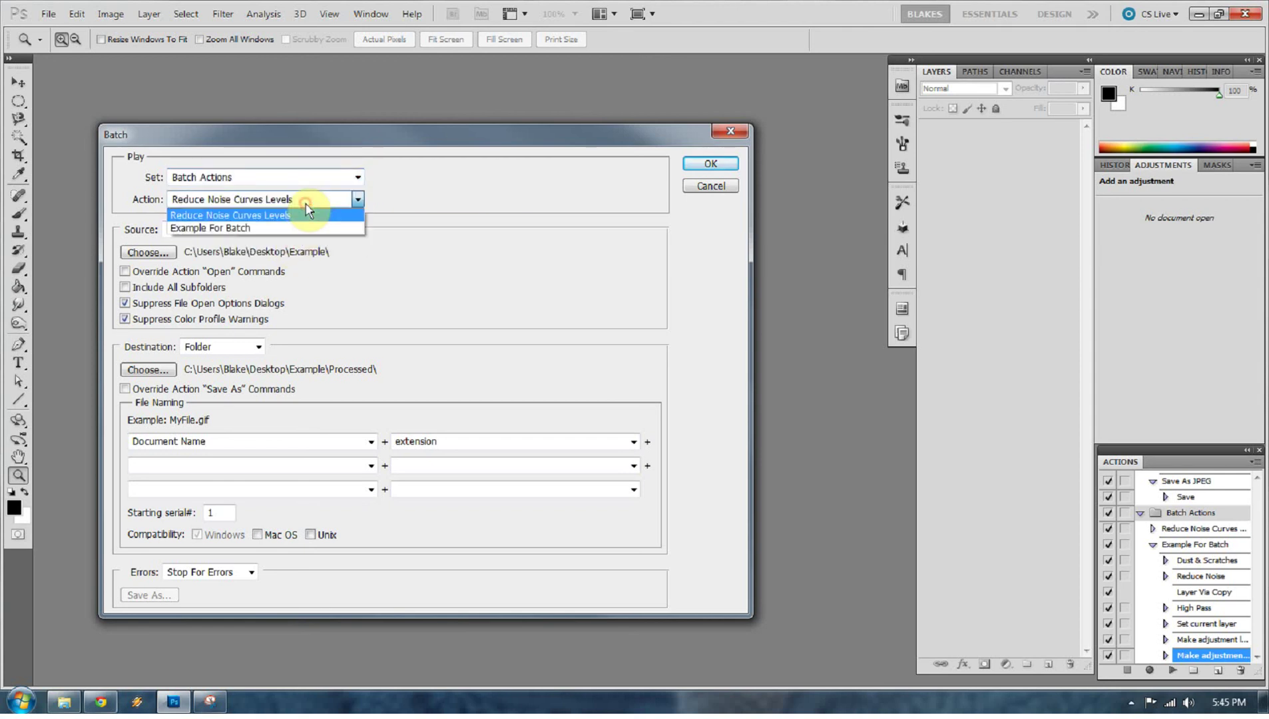
click(268, 229)
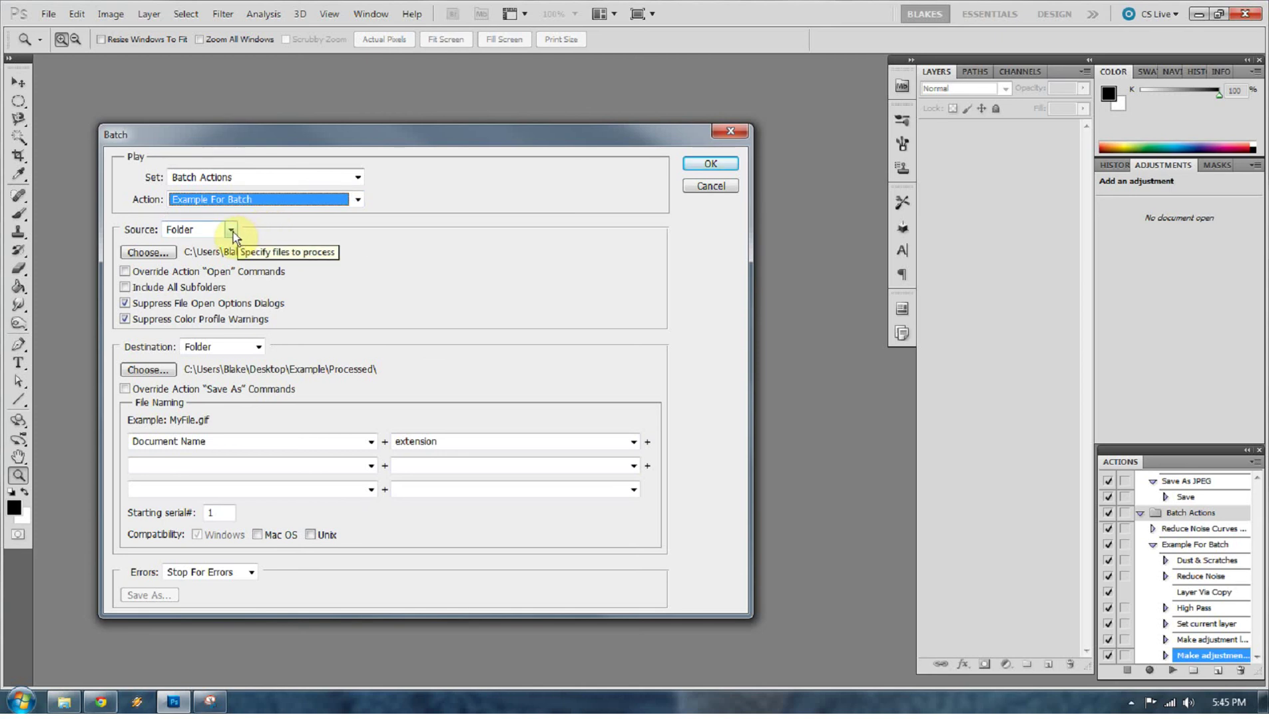
- Keep Folder as the batch source and start choosing the folder of photos
click(232, 232)
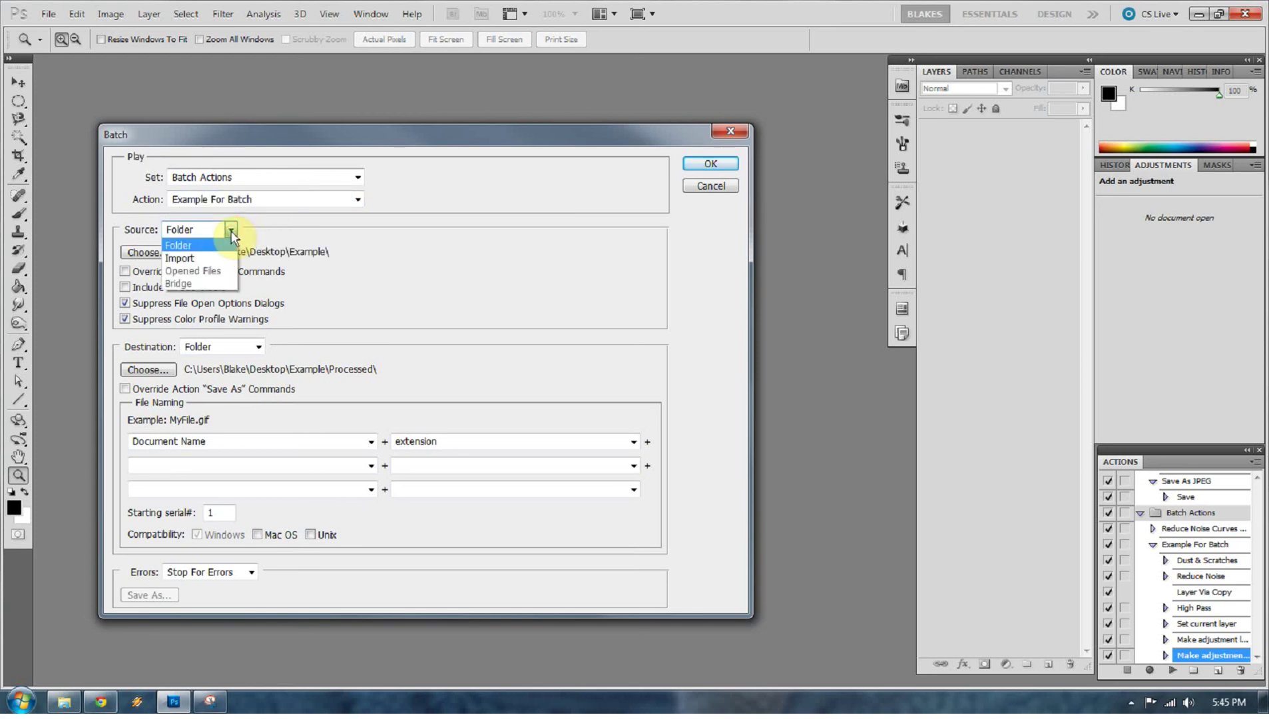
click(190, 247)
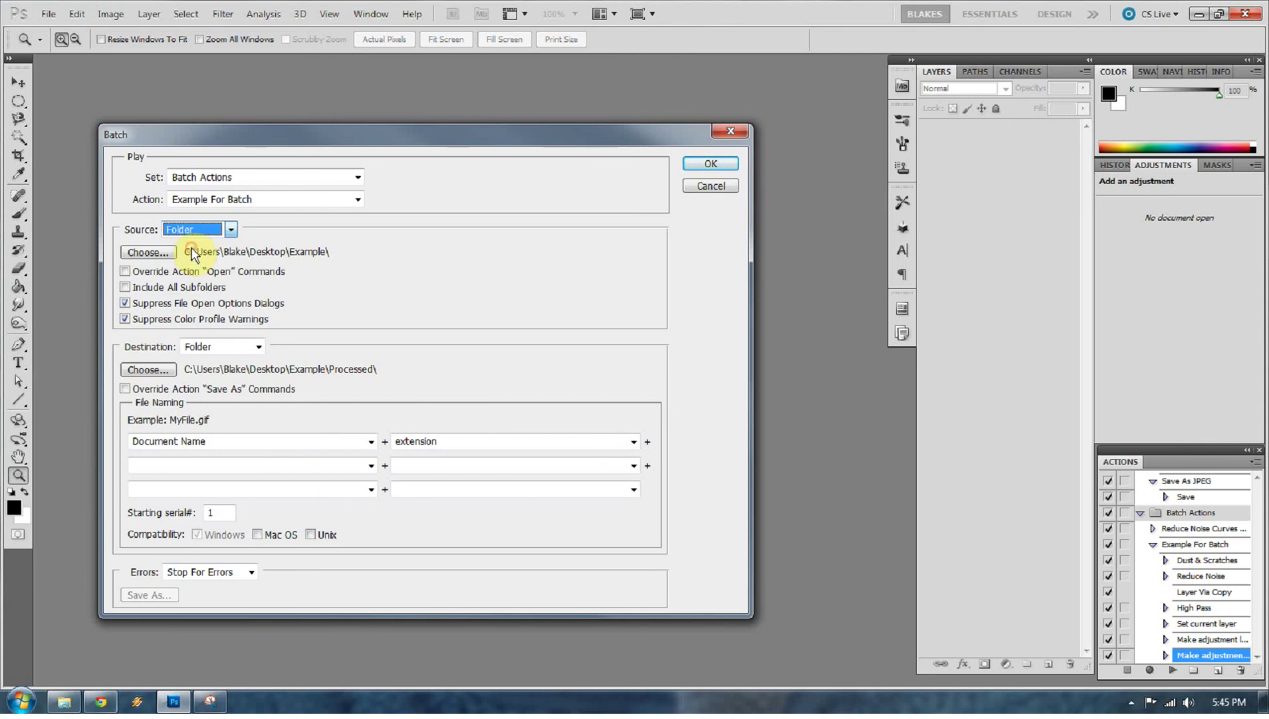
click(160, 252)
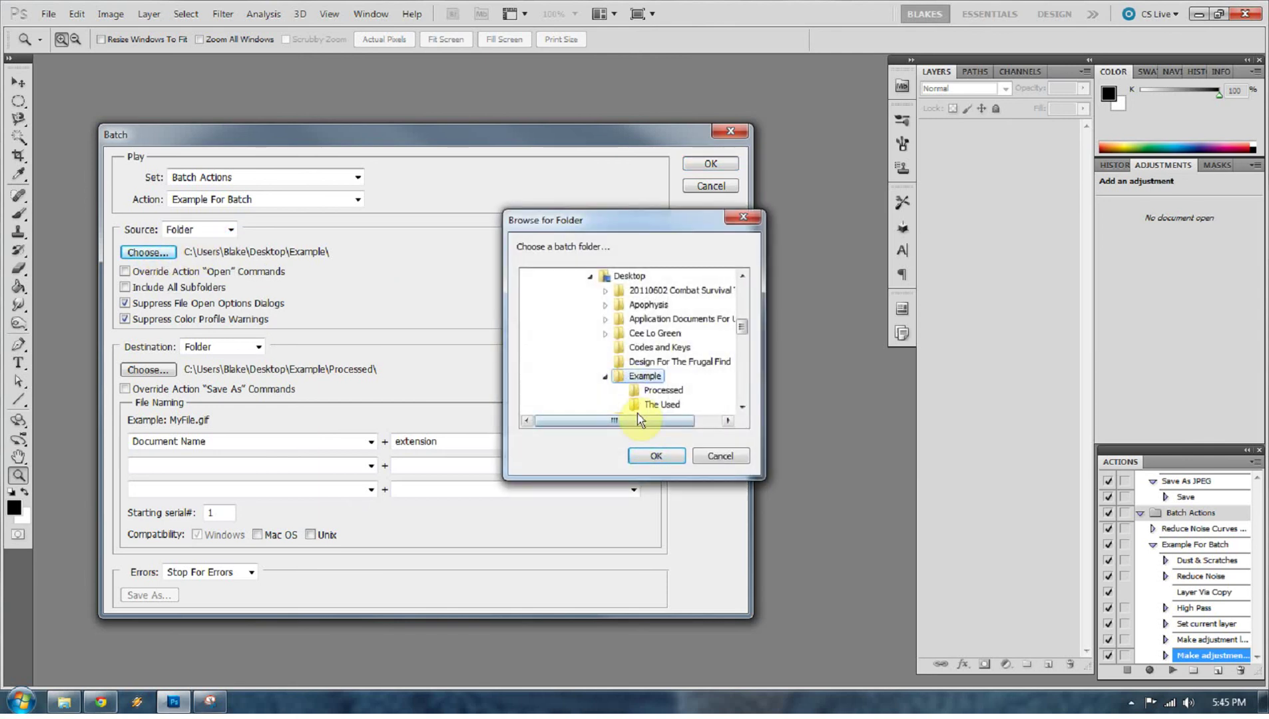
- Confirm the Example folder as source, set Destination to None, and run the batch
click(648, 457)
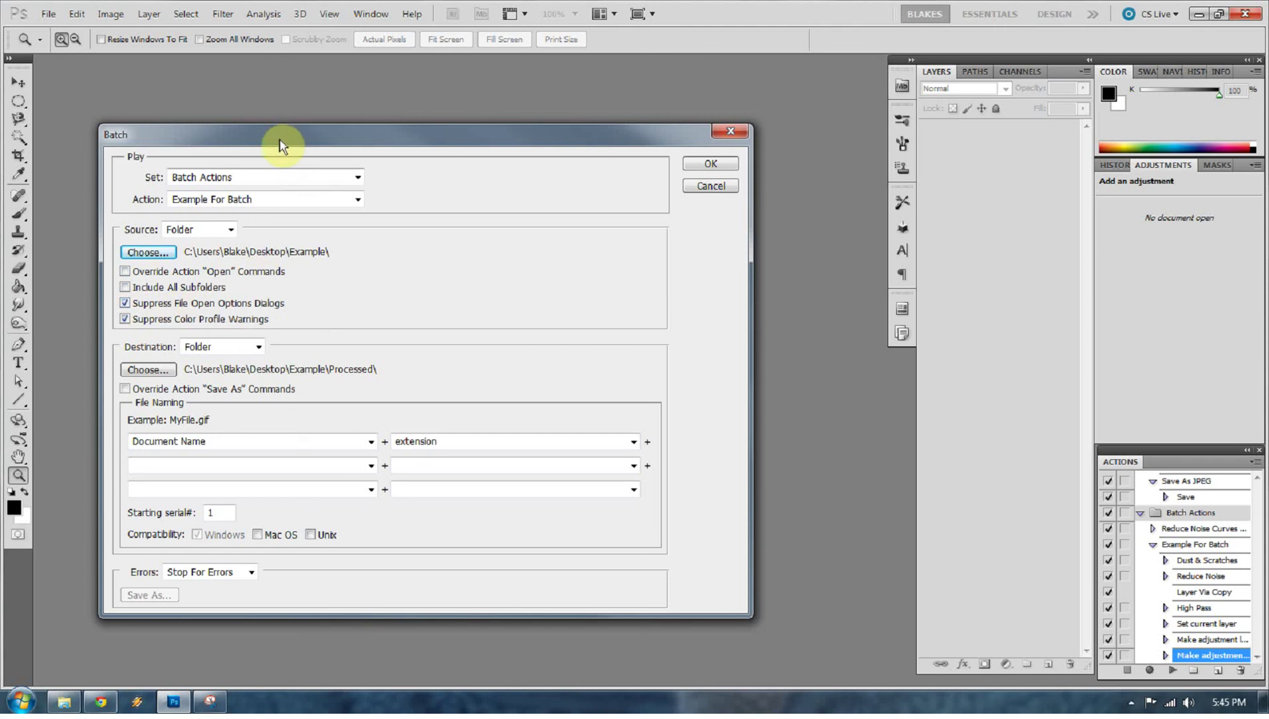
mouse_move(279, 143)
mouse_down()
mouse_move(312, 139)
mouse_move(299, 138)
mouse_up()
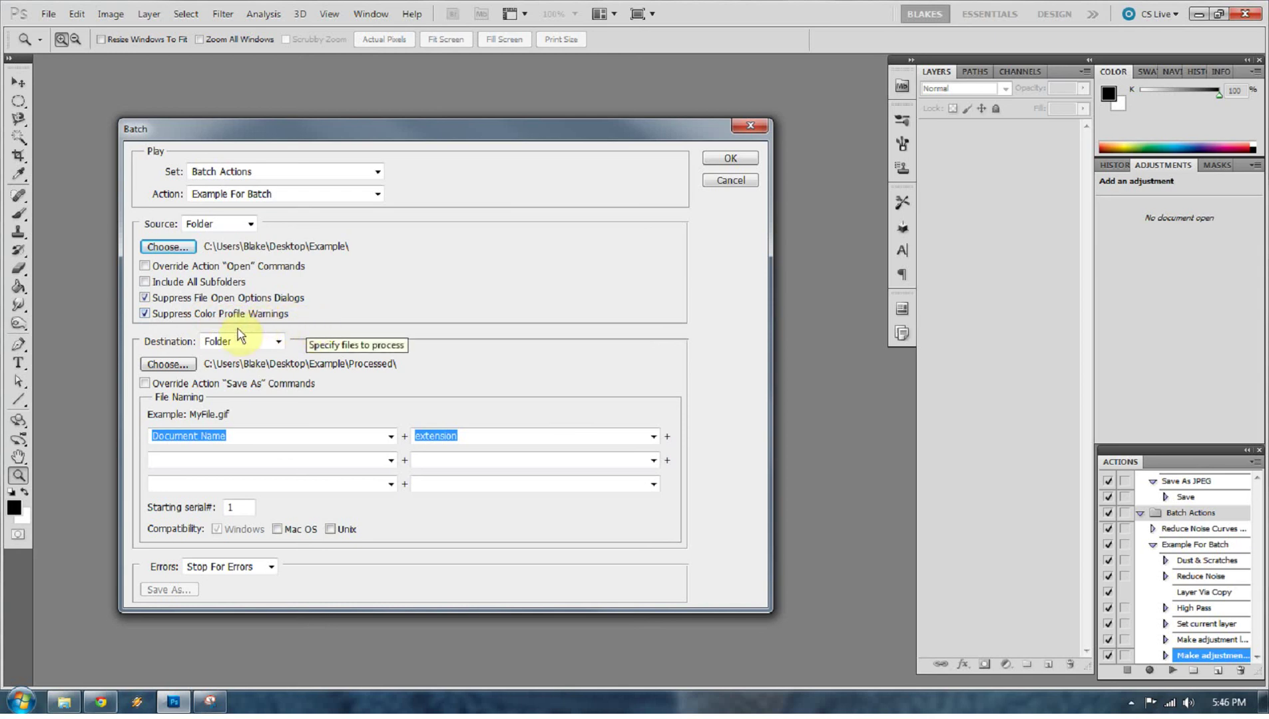
click(259, 345)
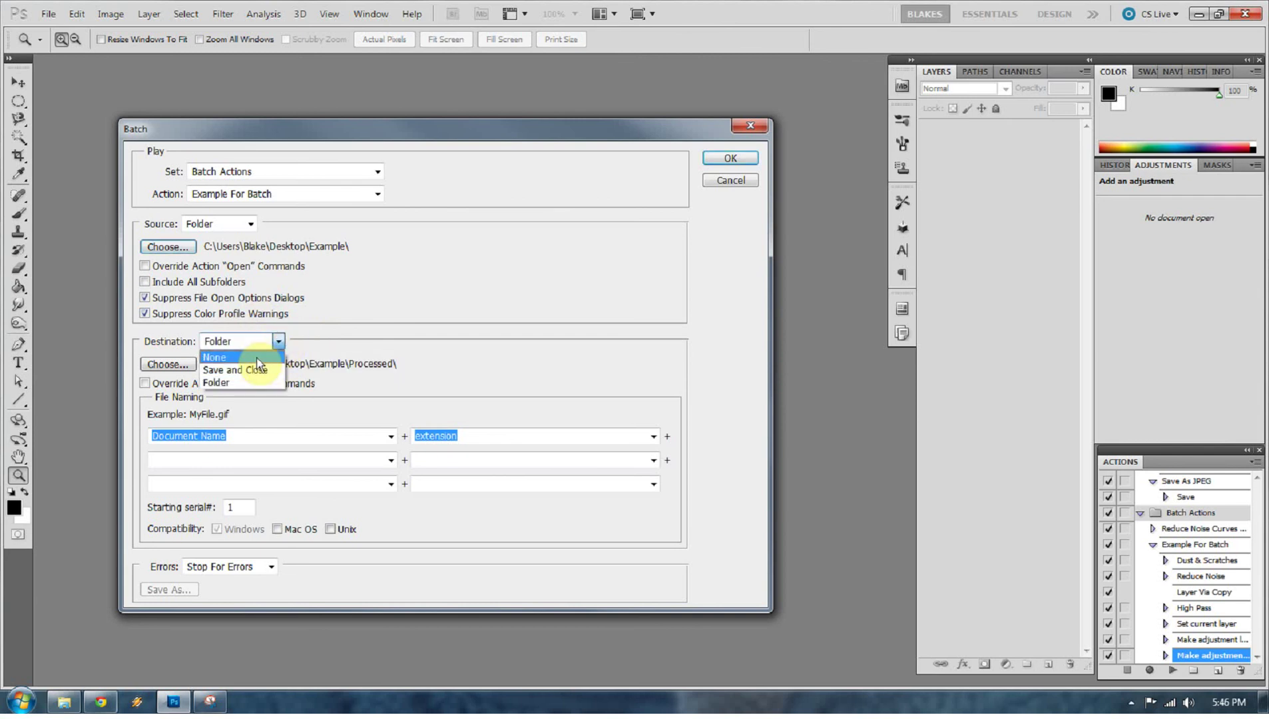
click(278, 353)
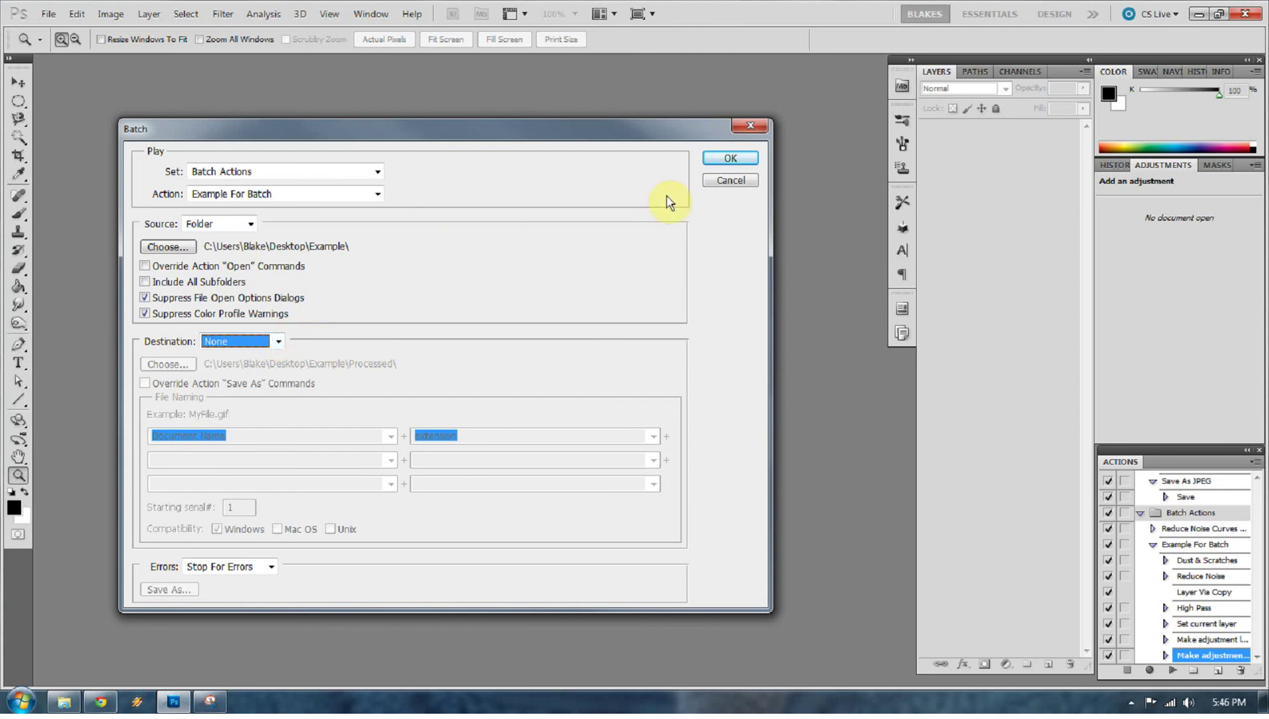
click(715, 166)
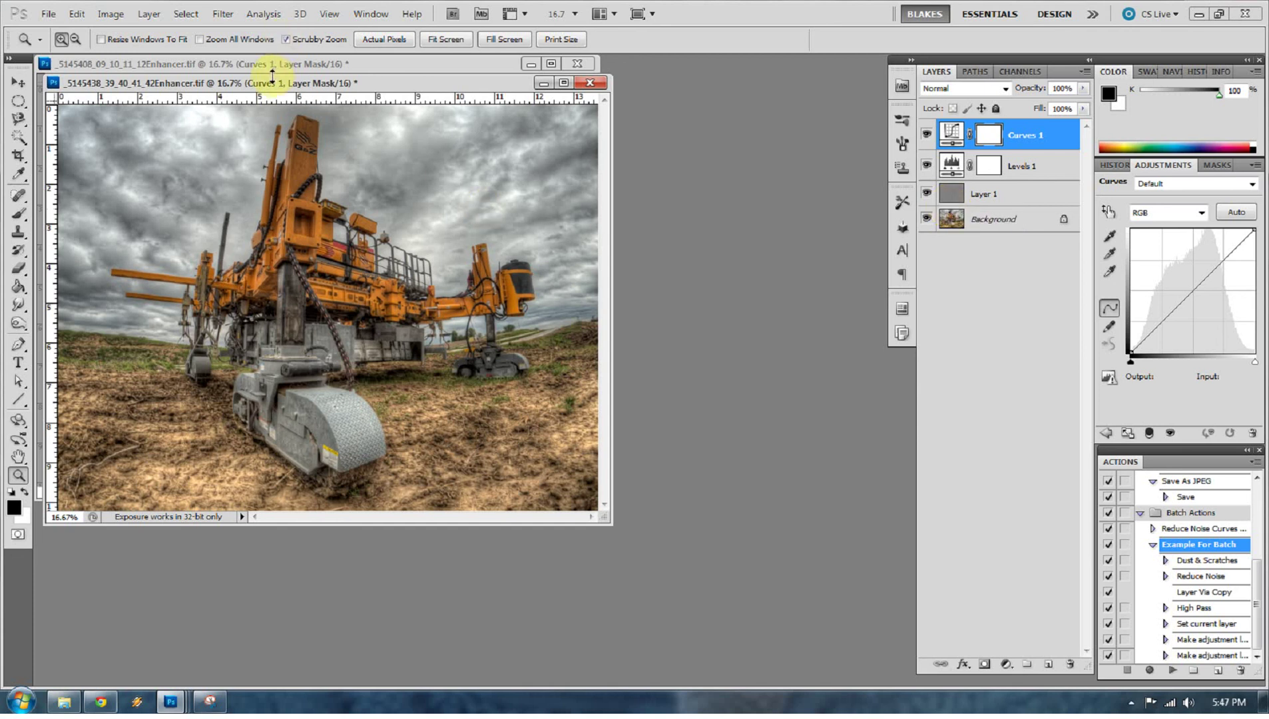
- Inspect the second photo's Layer 1, Levels 1 and Curves 1, then drag the Levels black point slider
drag(271, 75, 401, 170)
click(953, 195)
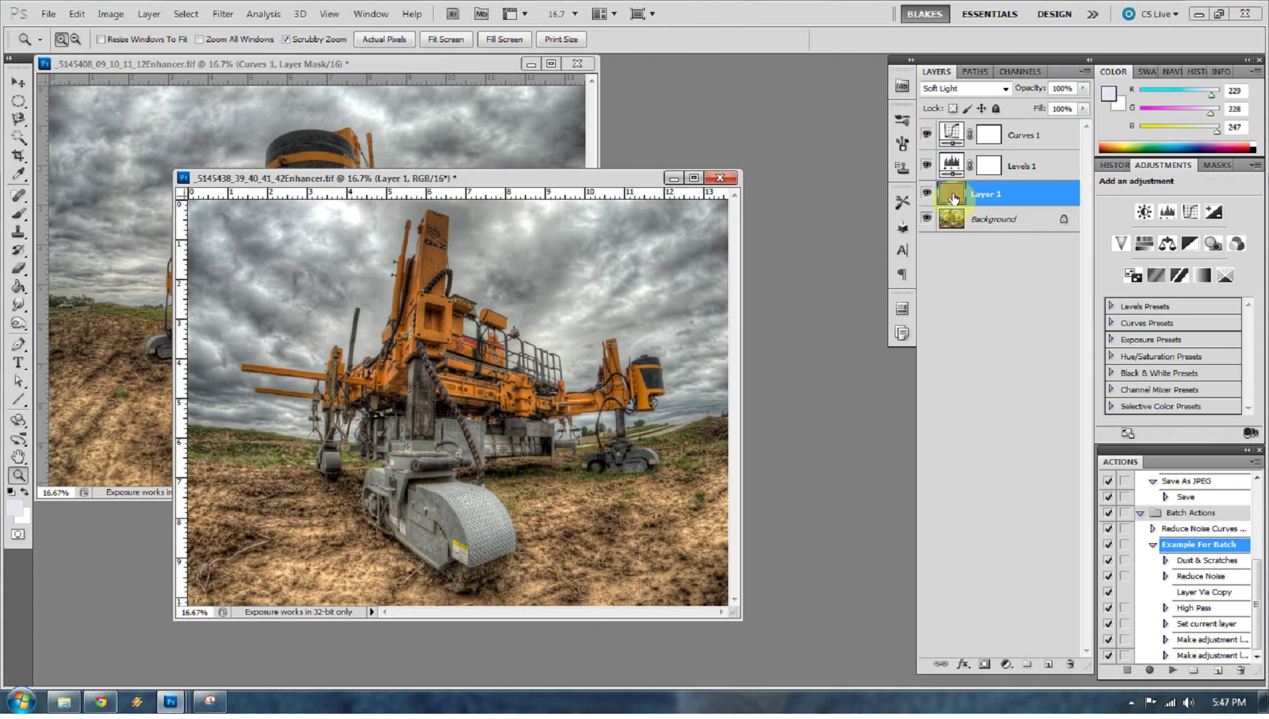
click(952, 163)
click(951, 133)
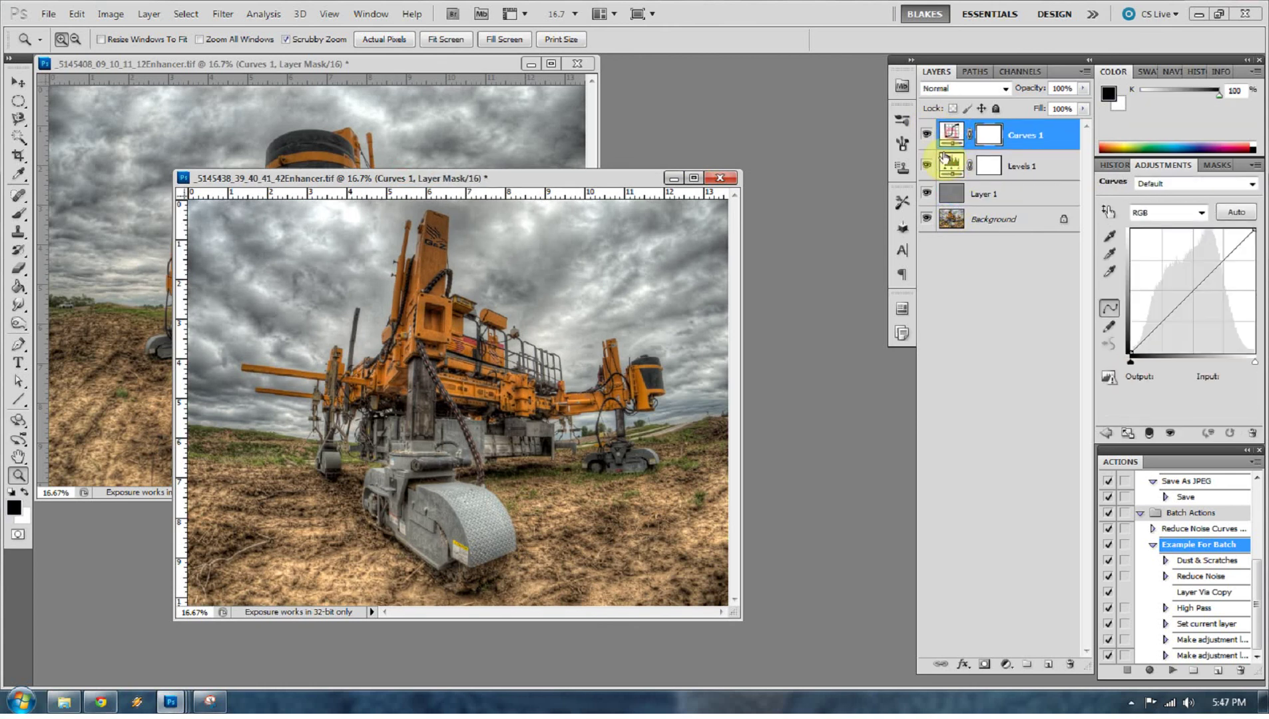
click(949, 166)
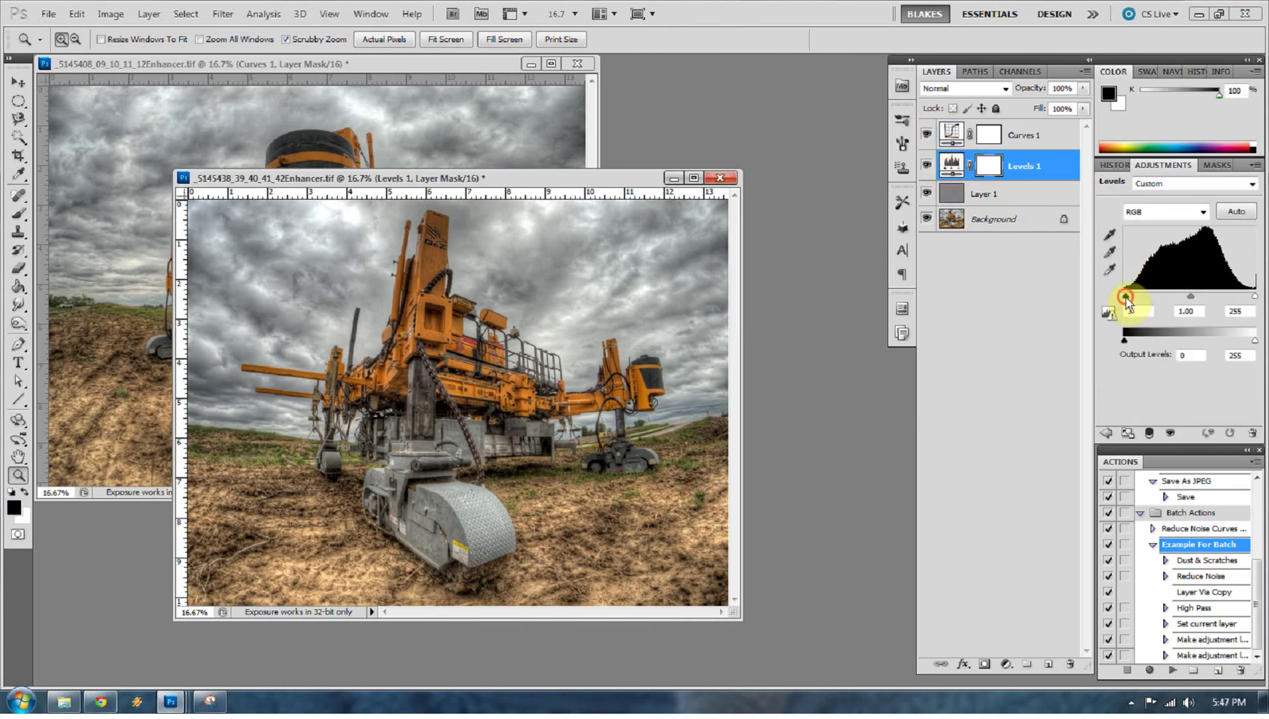
mouse_move(1126, 297)
mouse_down()
mouse_move(1138, 298)
mouse_move(1117, 297)
mouse_up()
- Dismiss the adjustment layer list unused and bring the first processed photo to the front
click(1006, 664)
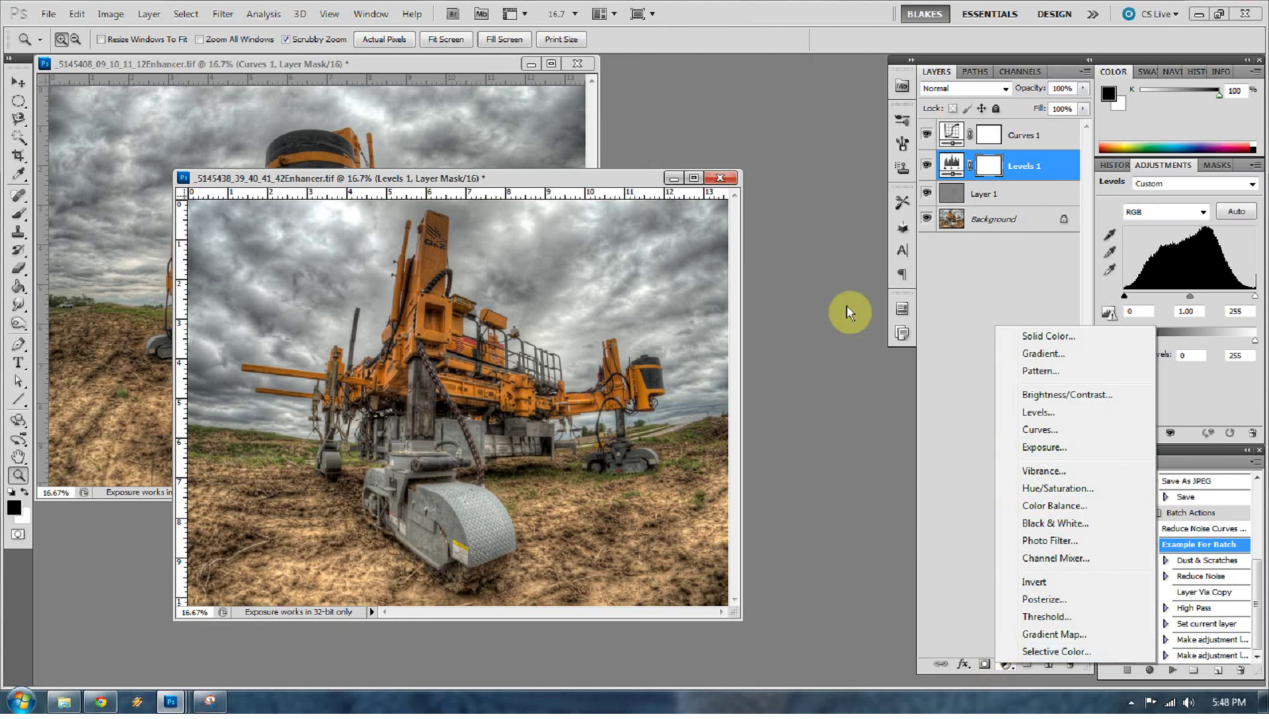
click(840, 340)
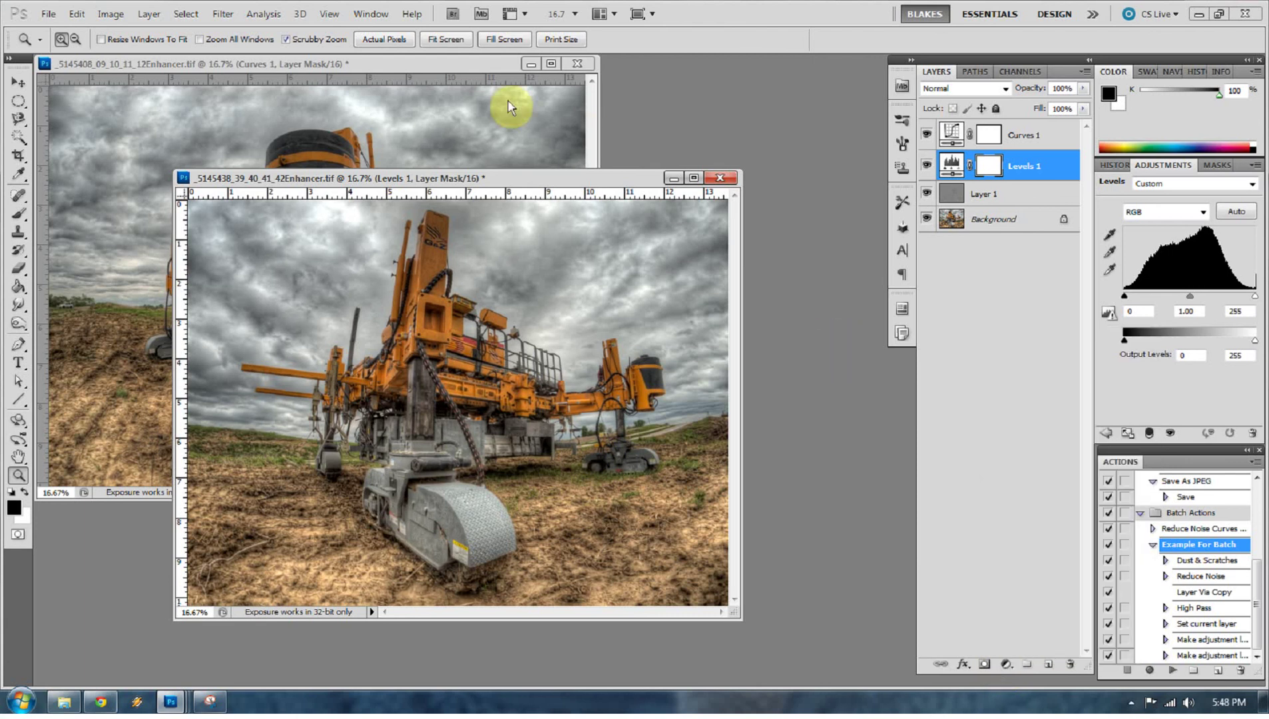
click(452, 64)
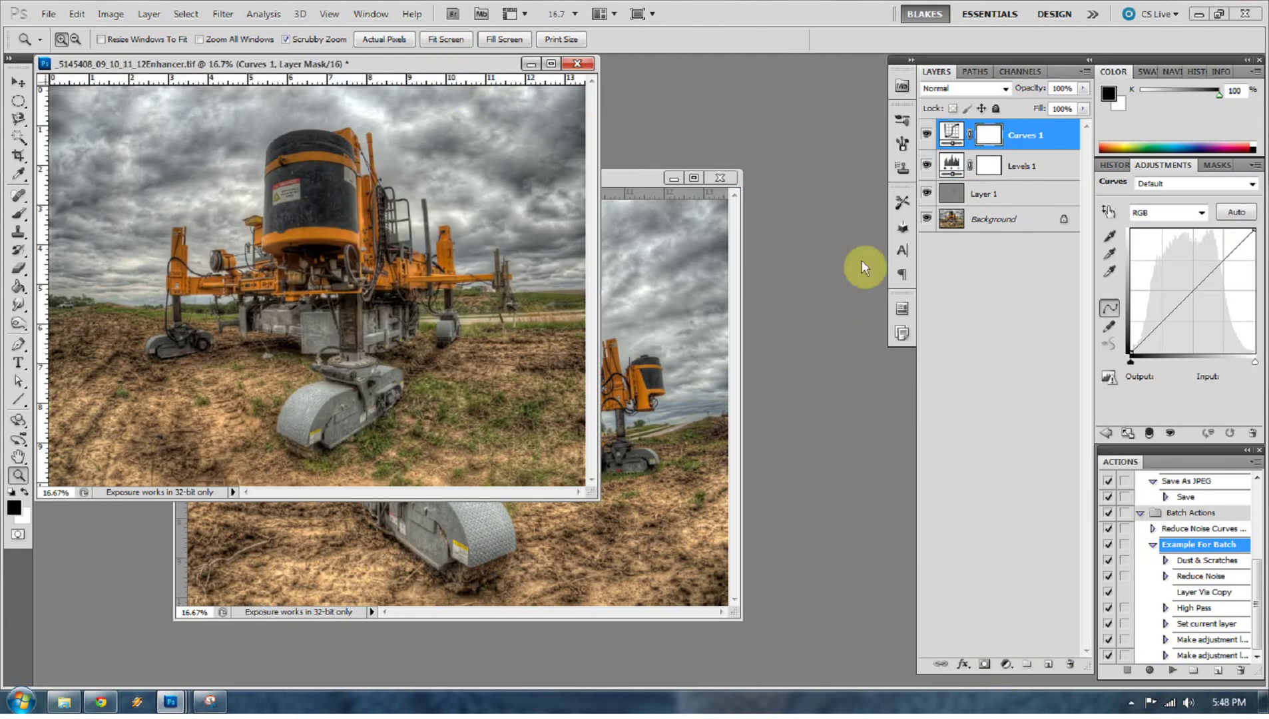
- Inspect its Layer 1 (Soft Light), Background, Levels 1 and Curves 1 layers; move the window down-right
click(955, 195)
click(970, 222)
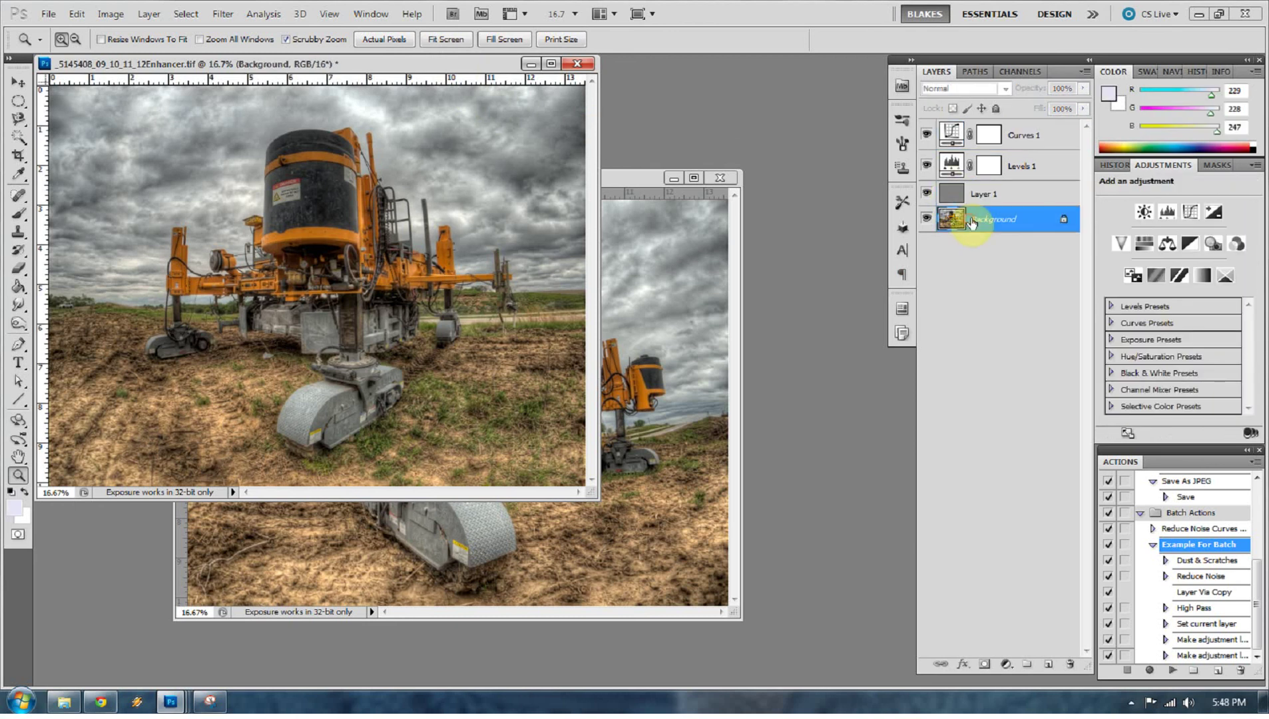
click(953, 162)
click(950, 144)
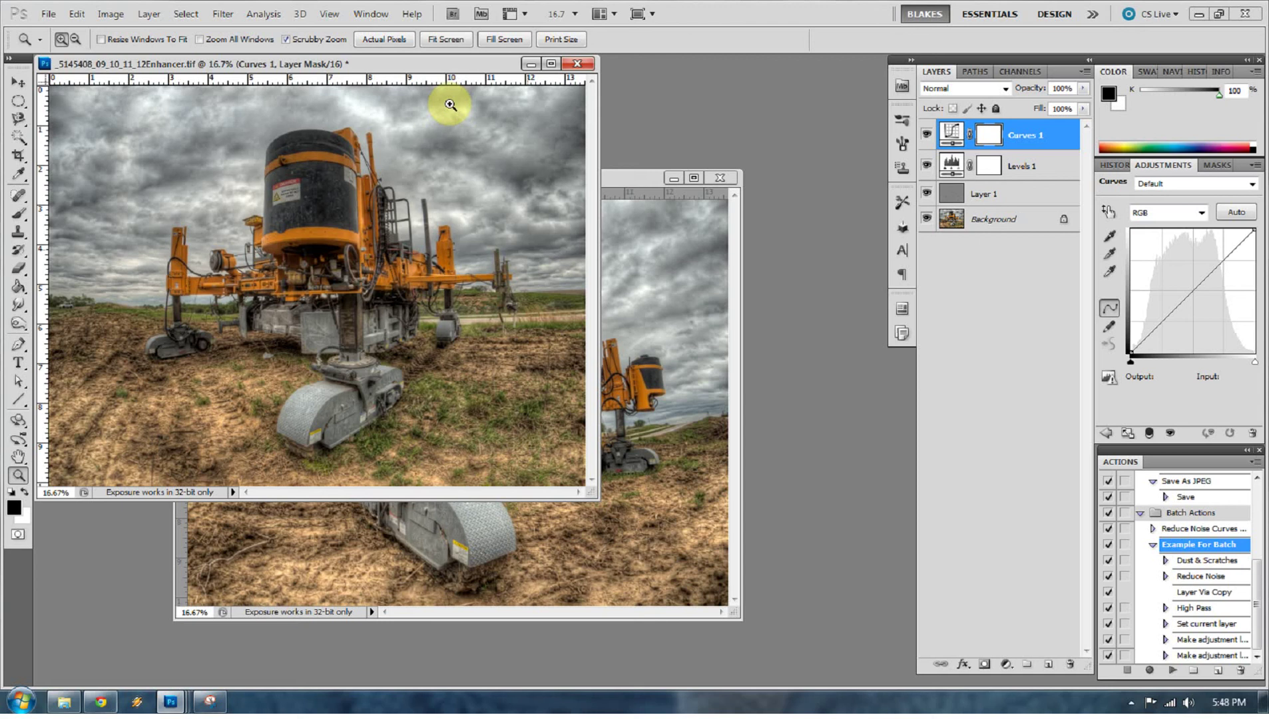
drag(434, 71, 496, 110)
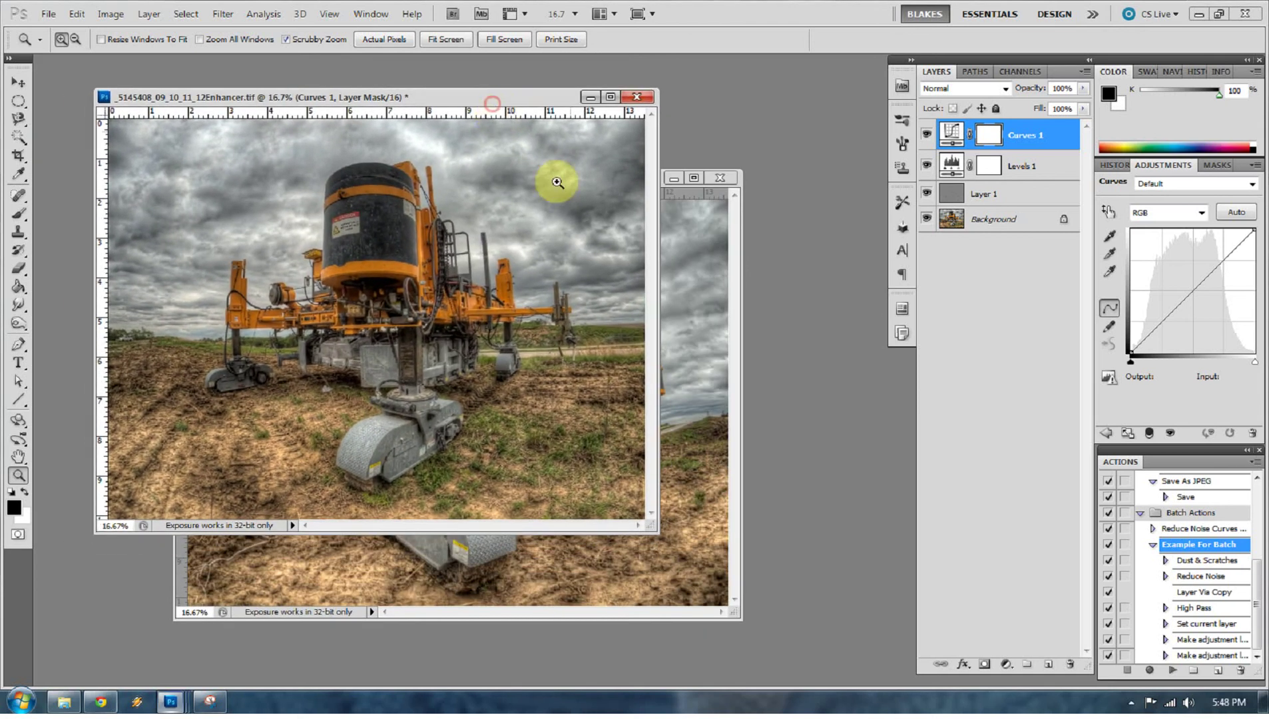